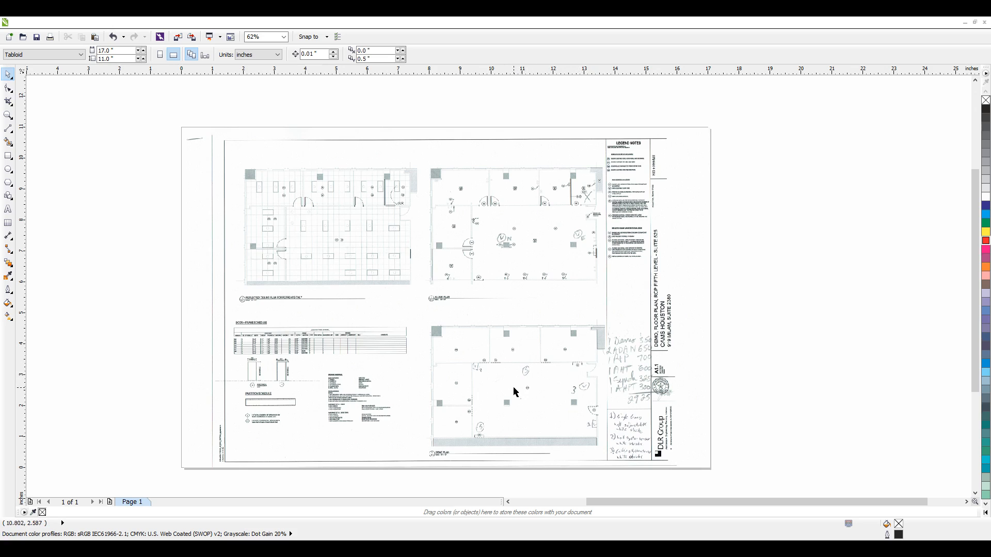
Examine the scanned plan sheet, including the demo plan, handwritten notes, floor plan, legend notes and reflected ceiling plan
scroll(596, 405, up, 2)
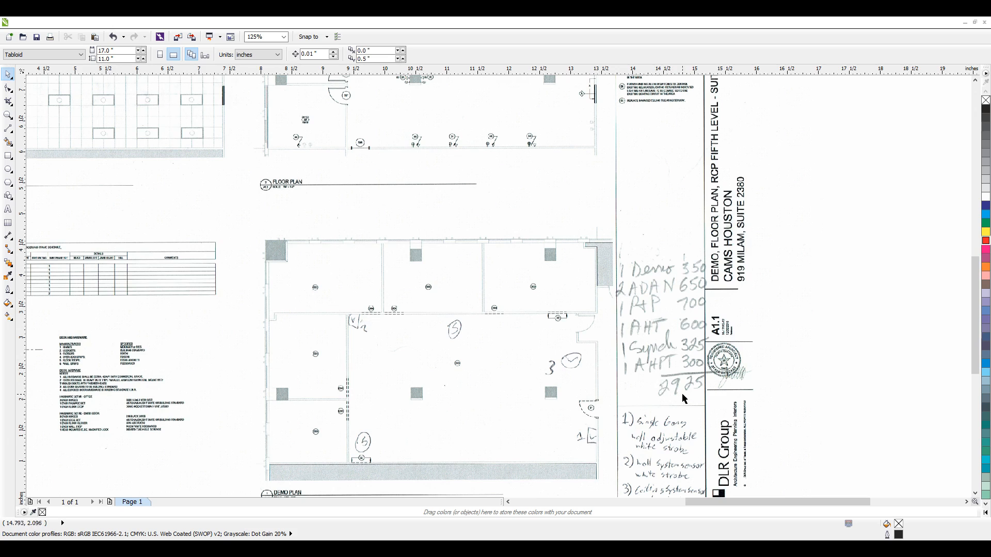
scroll(633, 441, down, 2)
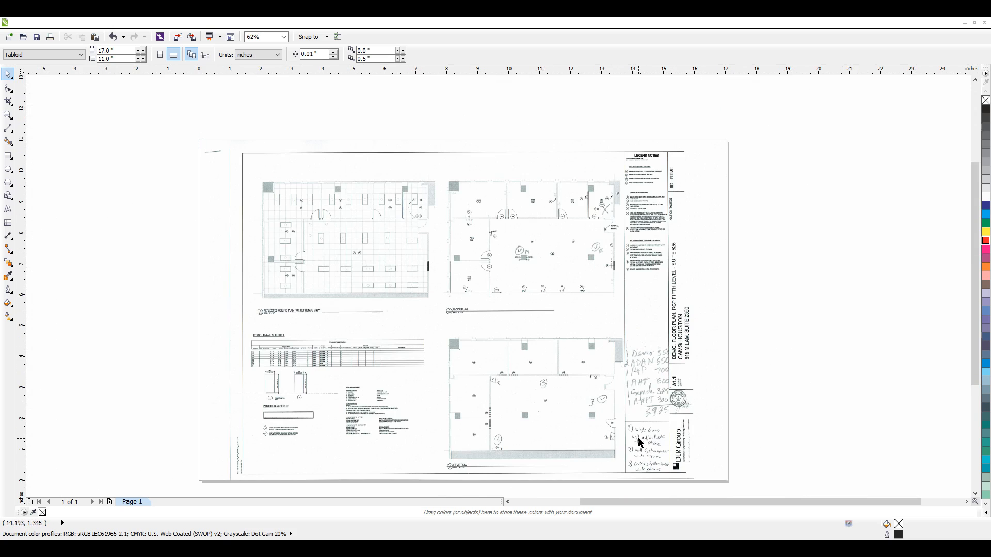
scroll(640, 443, up, 2)
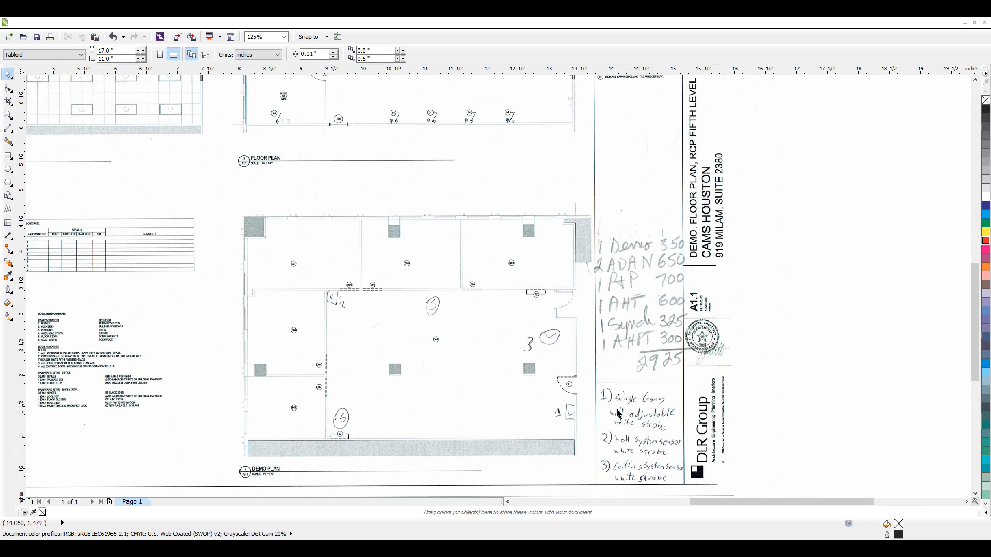
scroll(608, 410, down, 2)
scroll(549, 215, up, 2)
scroll(462, 287, up, 2)
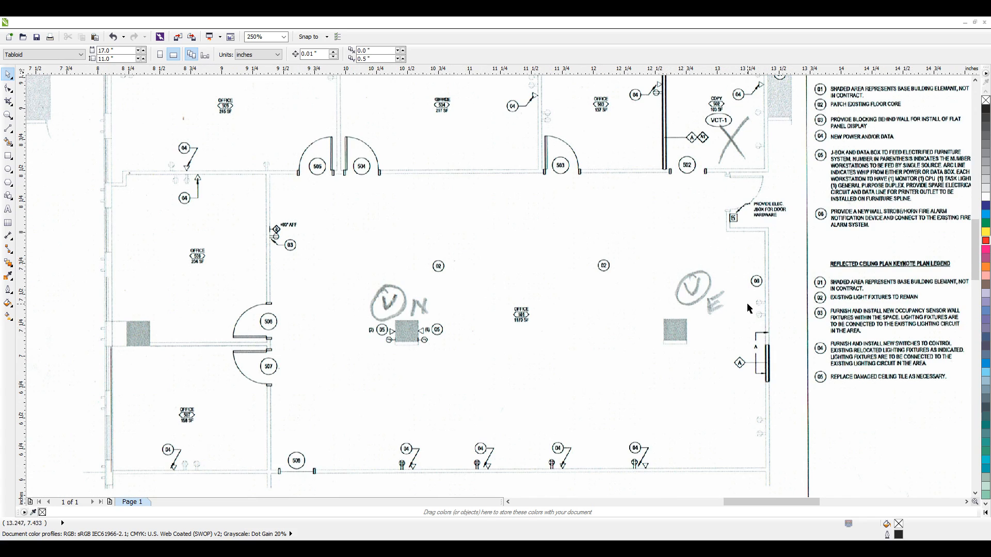
scroll(725, 342, down, 2)
scroll(216, 376, down, 2)
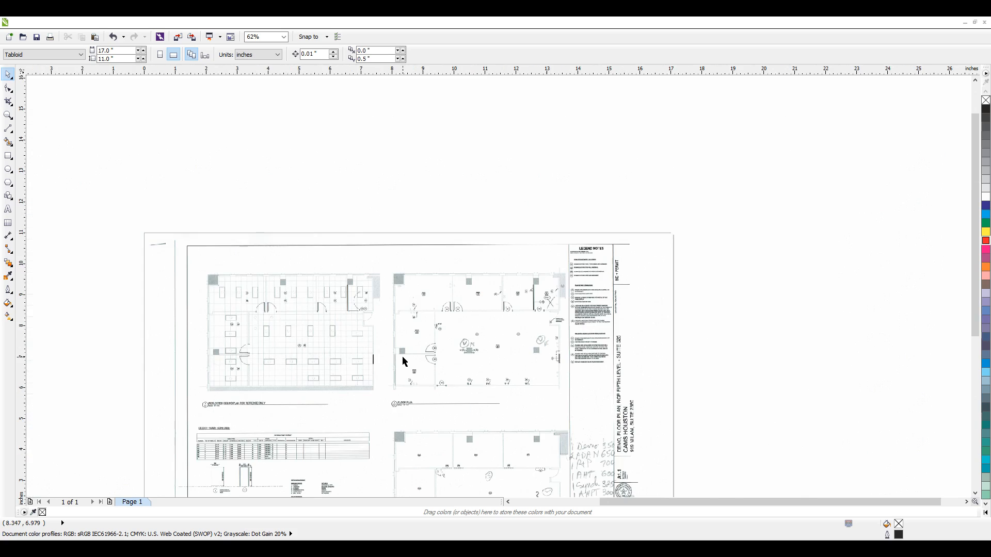
scroll(277, 401, up, 1)
scroll(295, 410, up, 3)
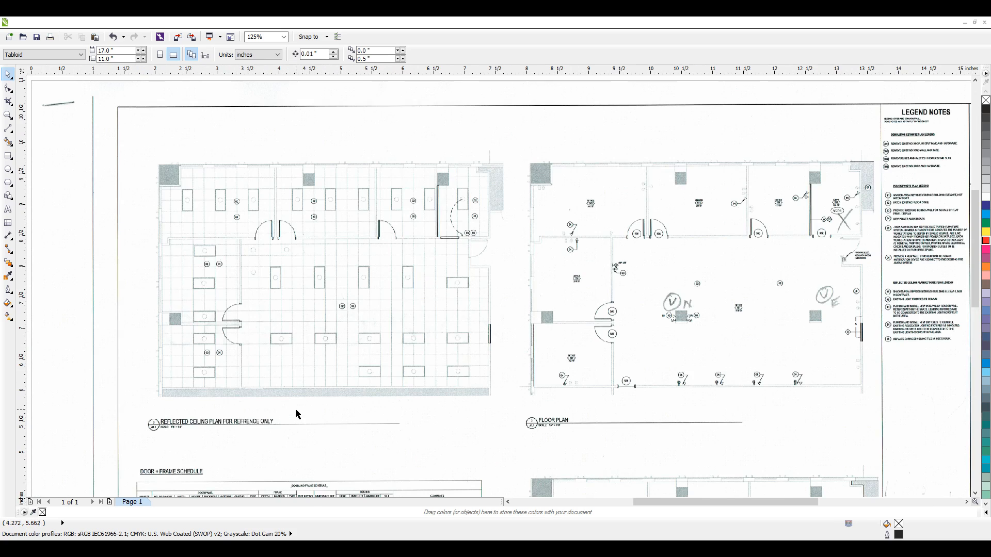
scroll(337, 328, down, 2)
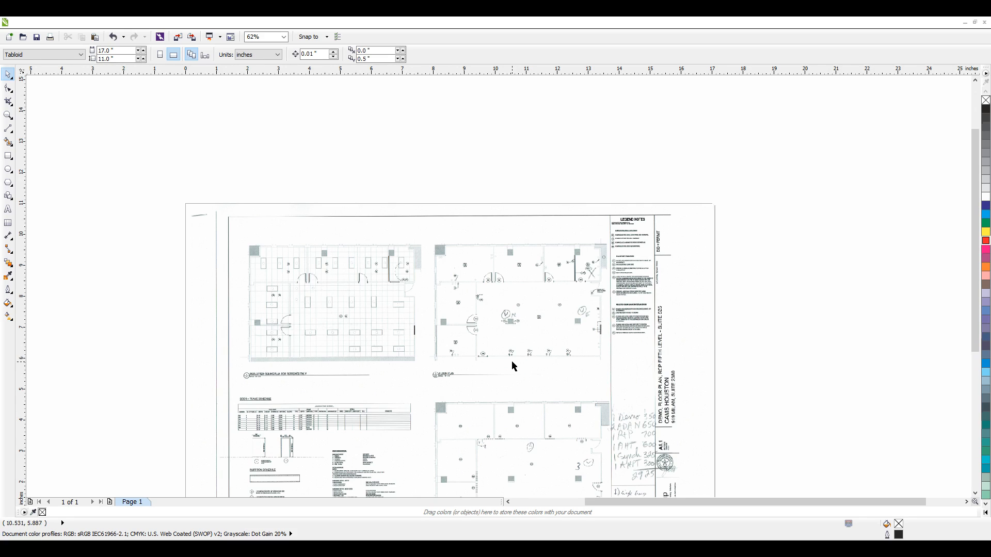
scroll(454, 160, down, 1)
scroll(444, 220, up, 1)
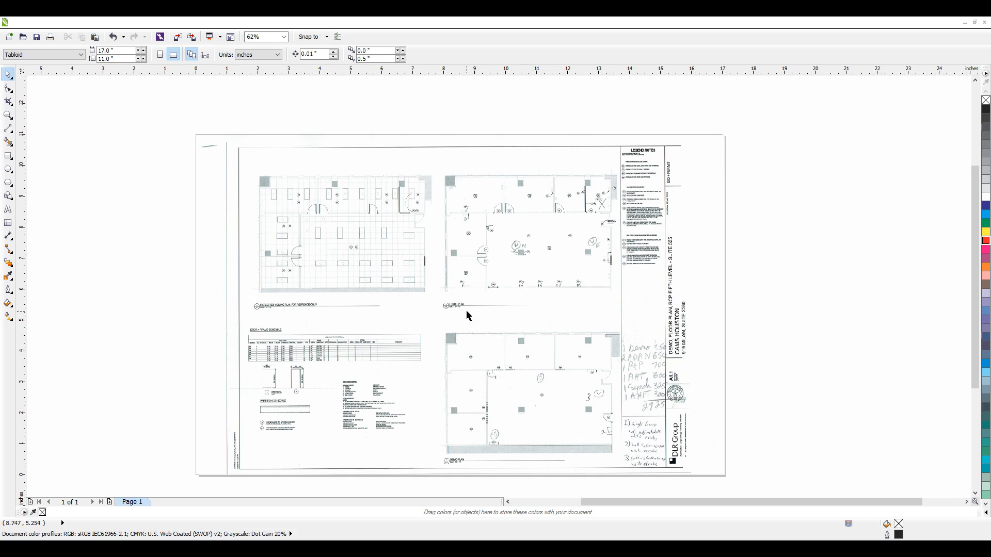
Open the scanned plan sheet's bitmap for editing in Corel PHOTO-PAINT and maximize its image window
click(519, 282)
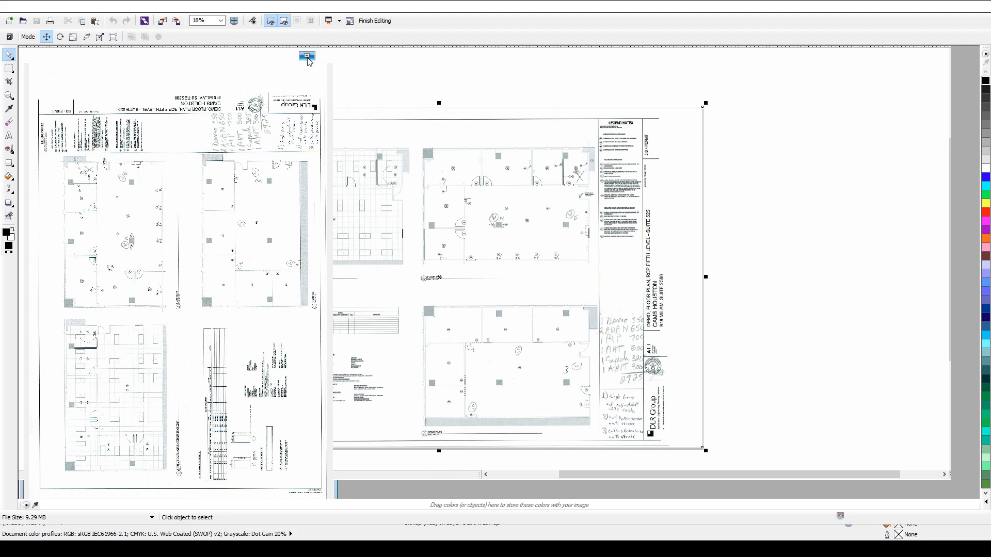
click(307, 57)
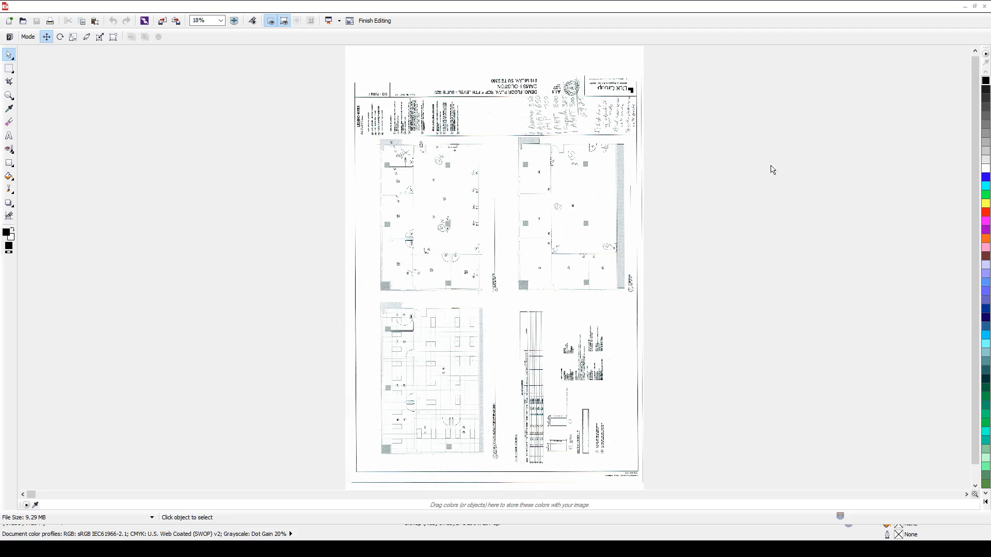
click(974, 6)
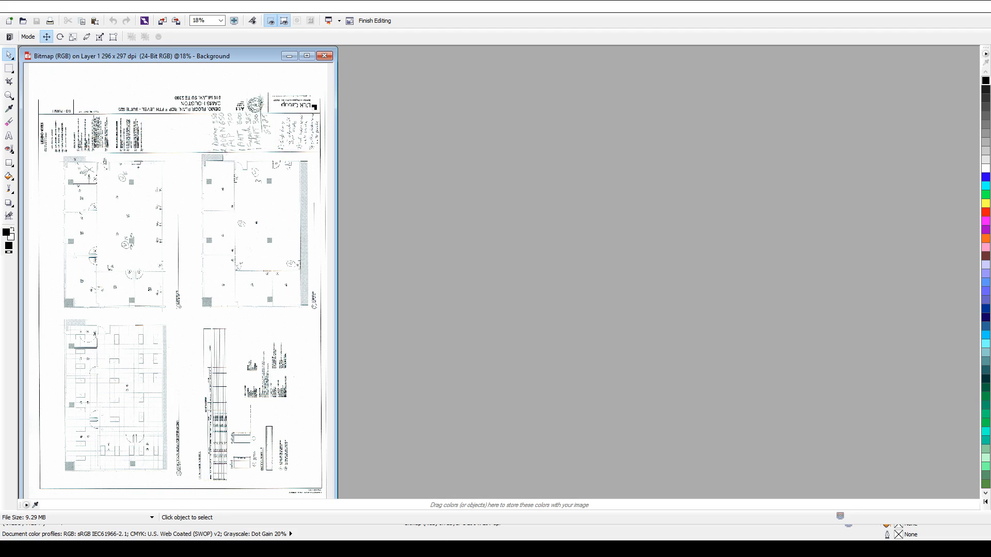
click(401, 548)
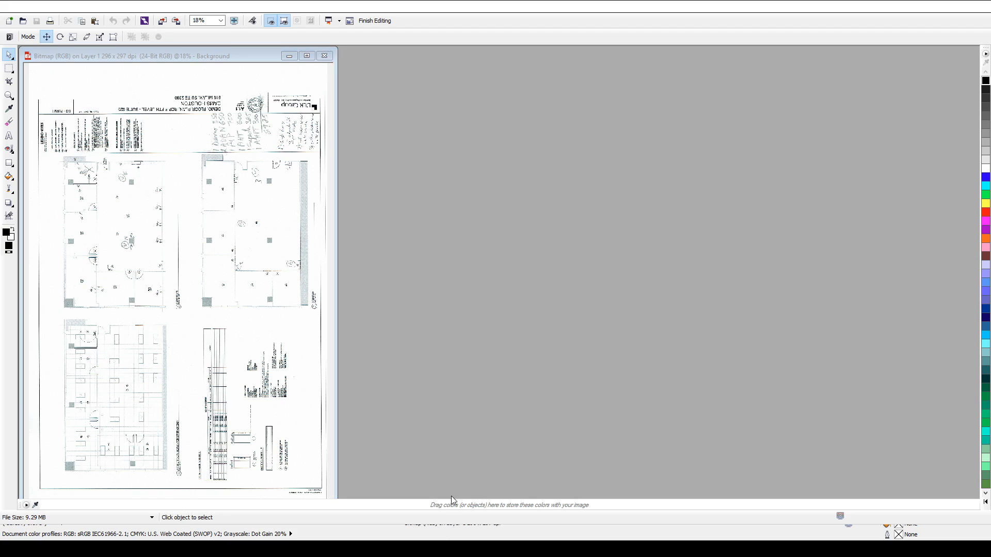
click(402, 547)
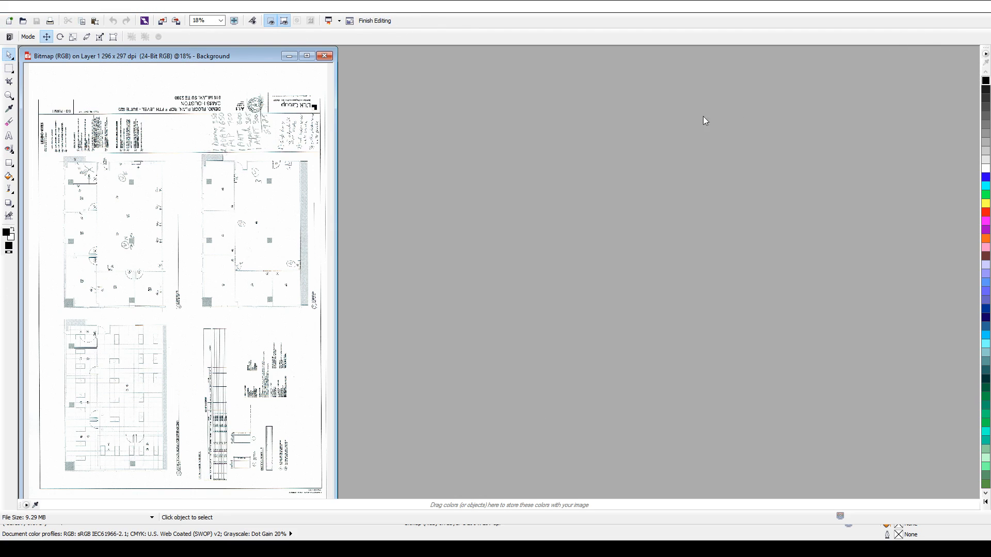
drag(198, 57, 419, 74)
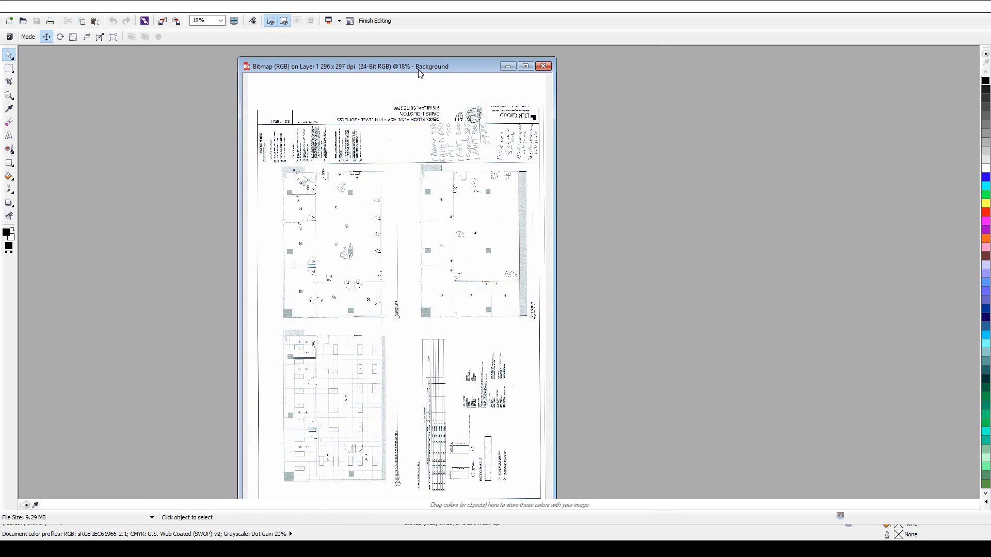
click(525, 67)
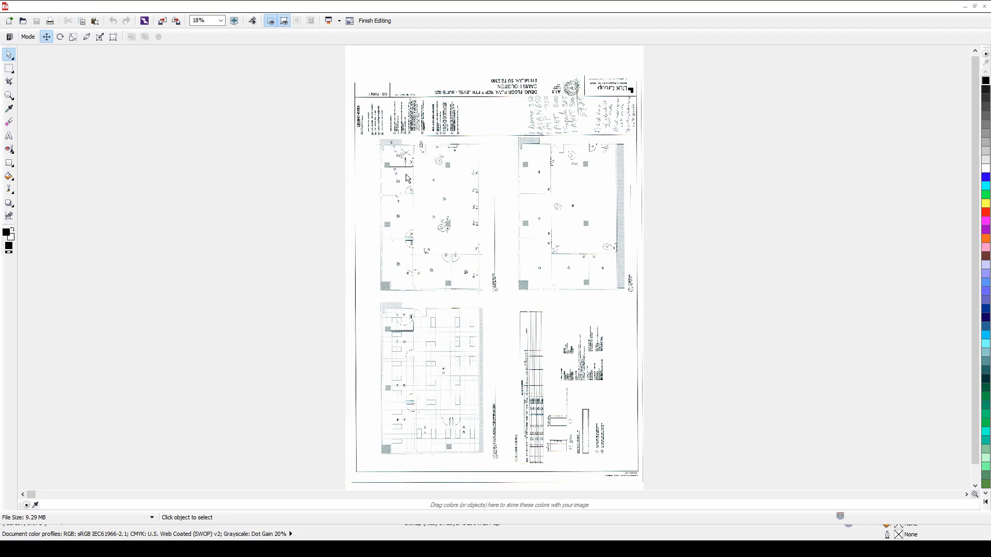
Examine the sideways scan up close, covering the title block, floor plan, demo plan, ceiling plan and door schedule
scroll(527, 176, up, 4)
scroll(526, 206, down, 5)
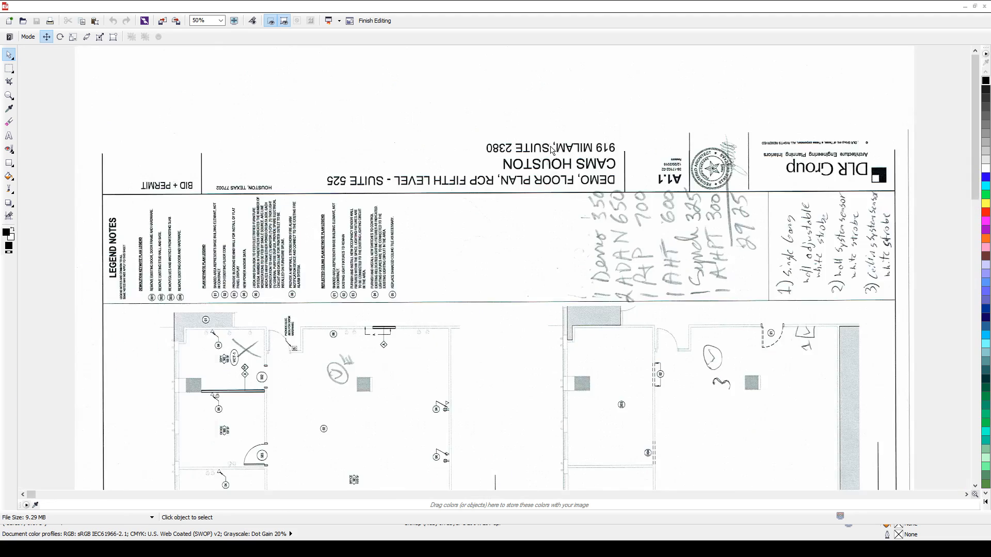
scroll(503, 357, up, 3)
scroll(508, 356, up, 1)
scroll(548, 389, down, 5)
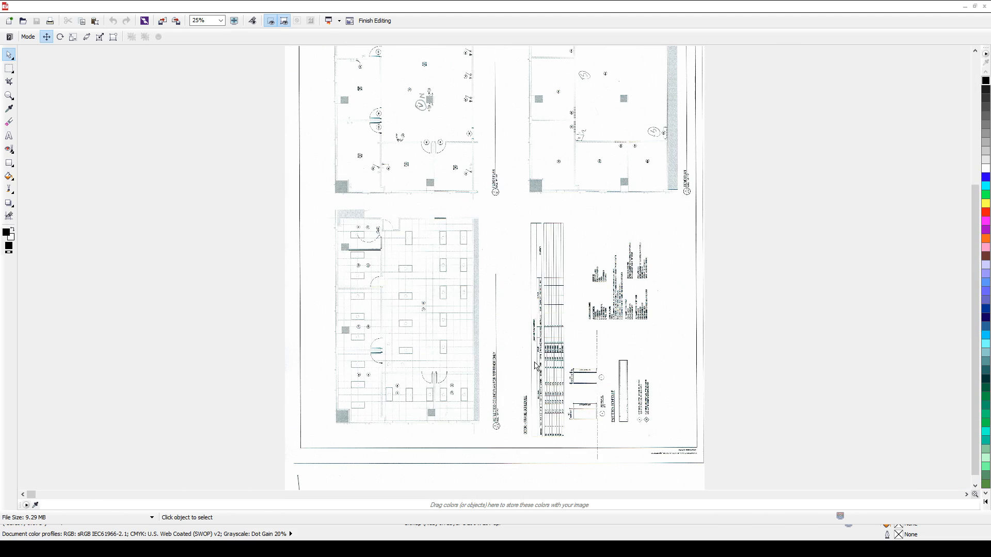
scroll(508, 275, up, 7)
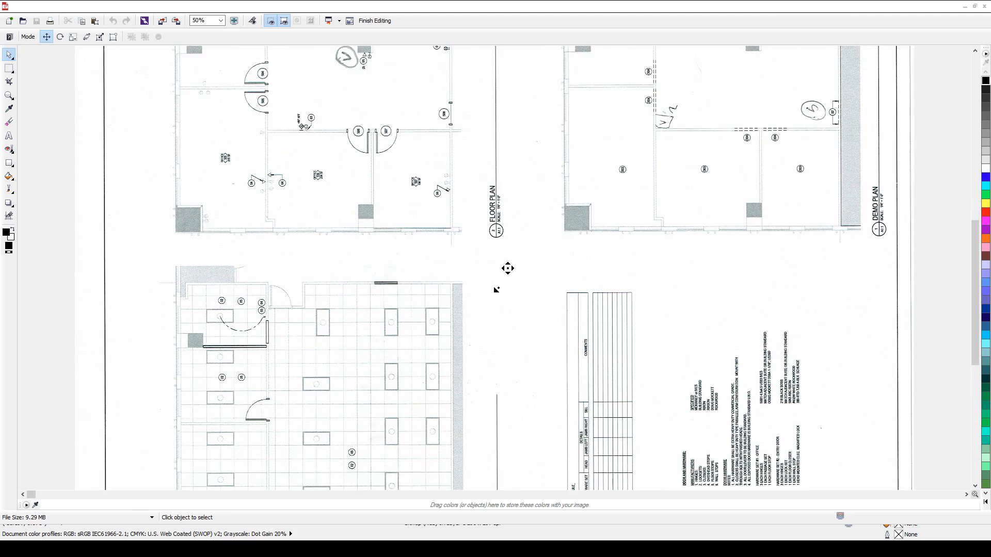
middle_click(504, 244)
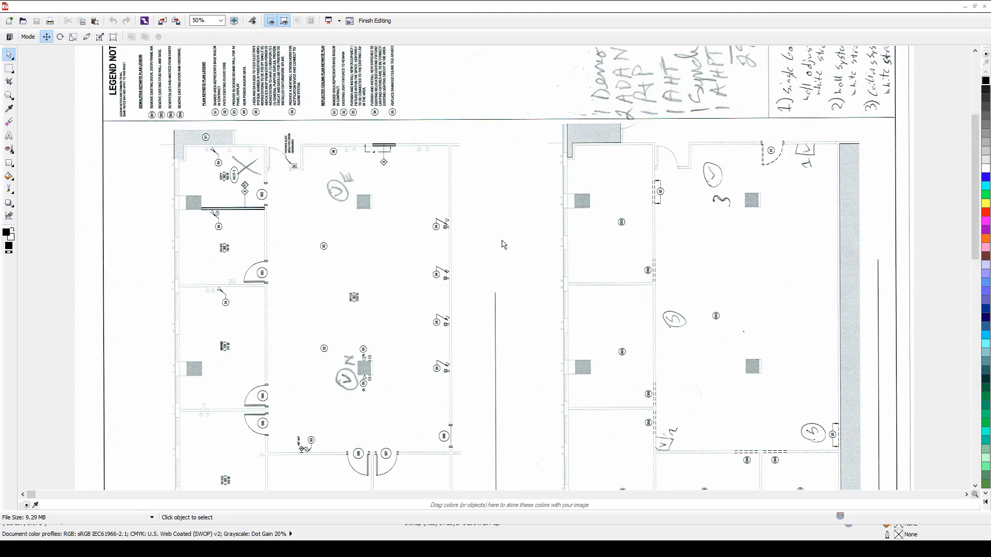
middle_click(508, 242)
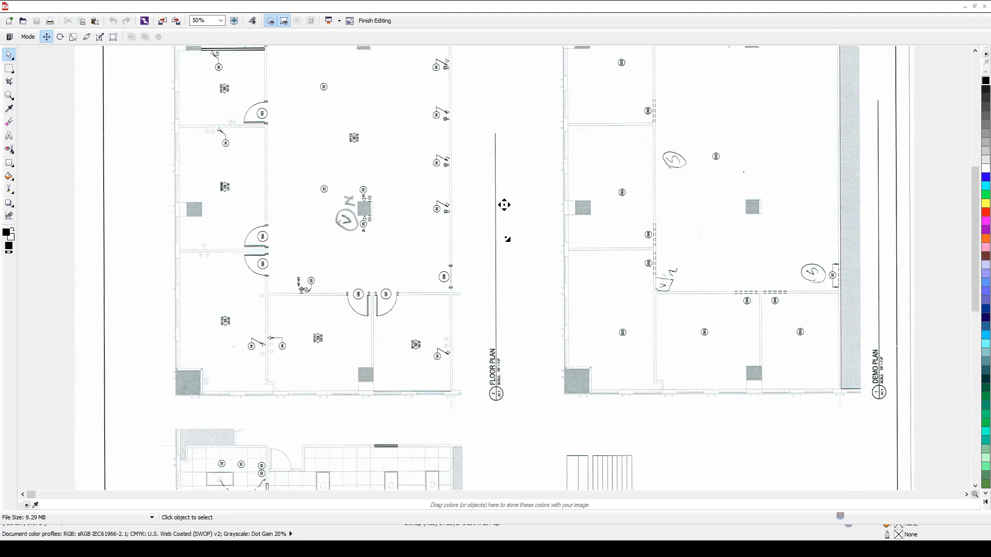
middle_click(505, 239)
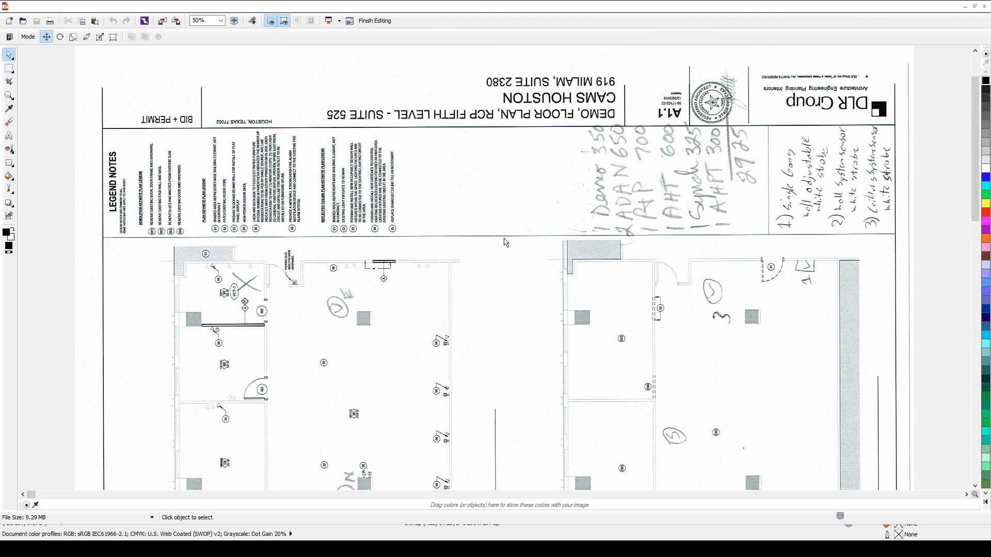
middle_click(509, 272)
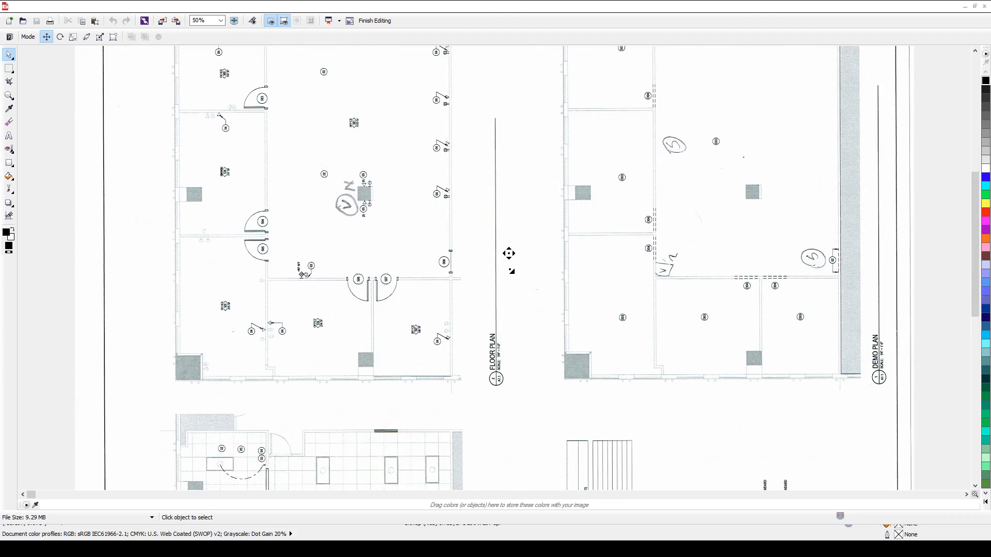
middle_click(511, 272)
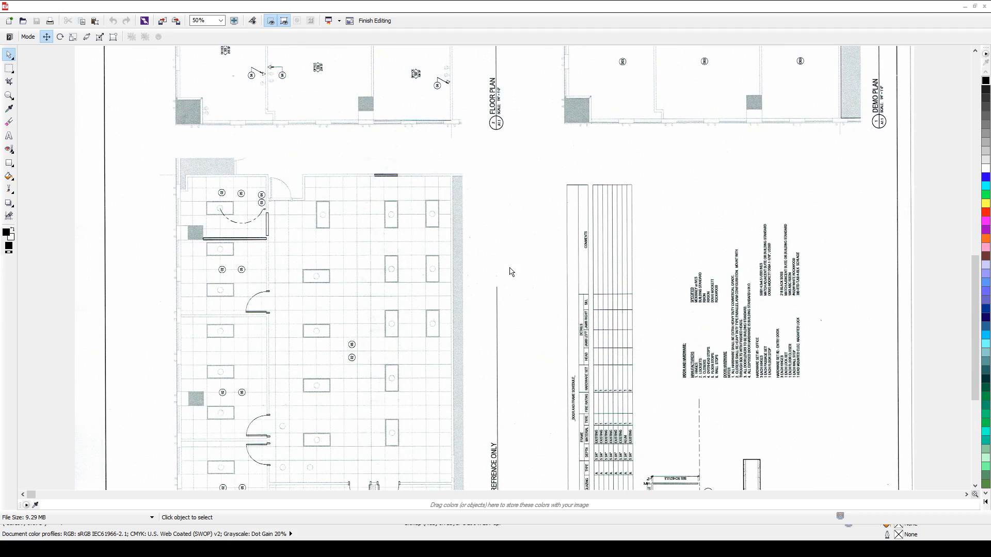
scroll(512, 264, down, 3)
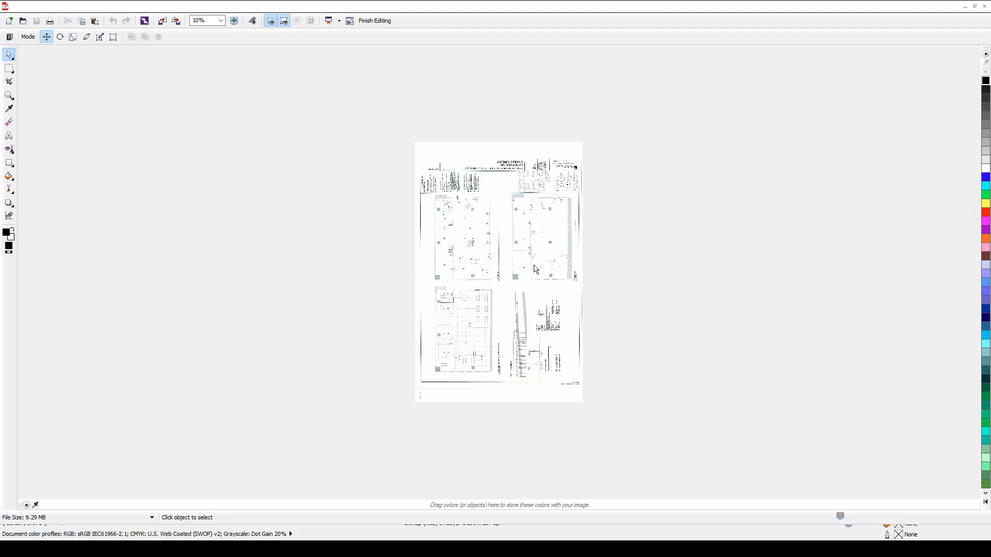
scroll(456, 215, up, 1)
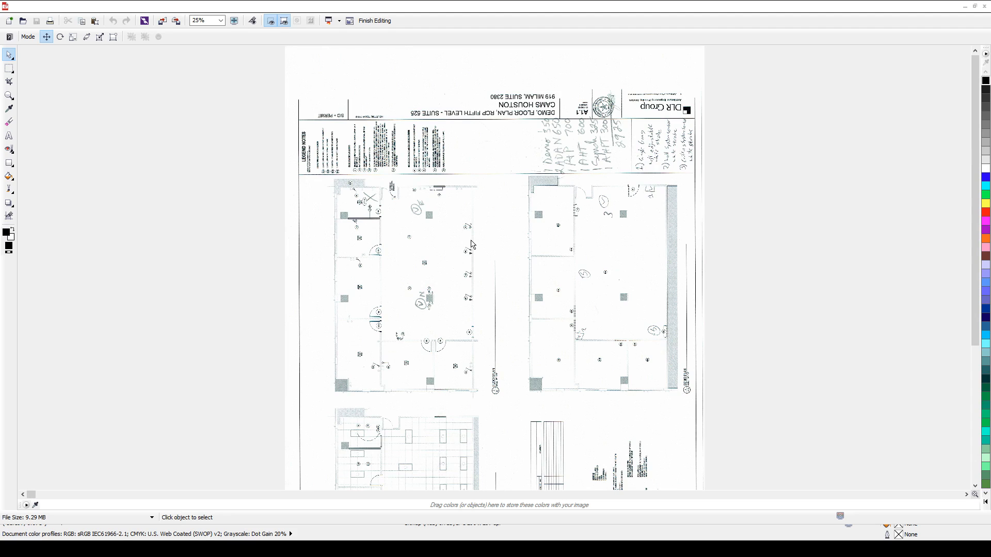
scroll(616, 338, up, 2)
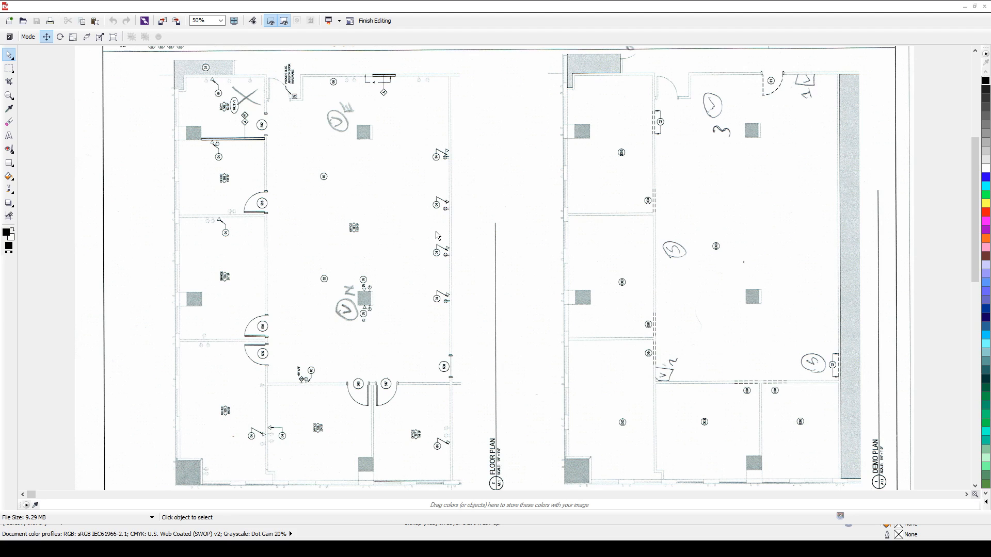
scroll(450, 242, down, 1)
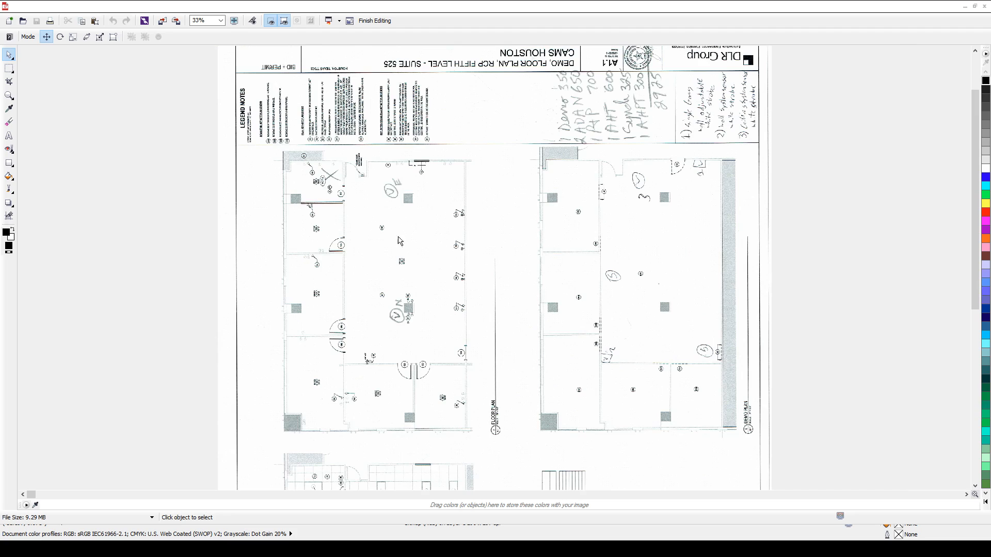
Draw a rectangular mask around the sheet's floor plan and crop the image to it
click(9, 68)
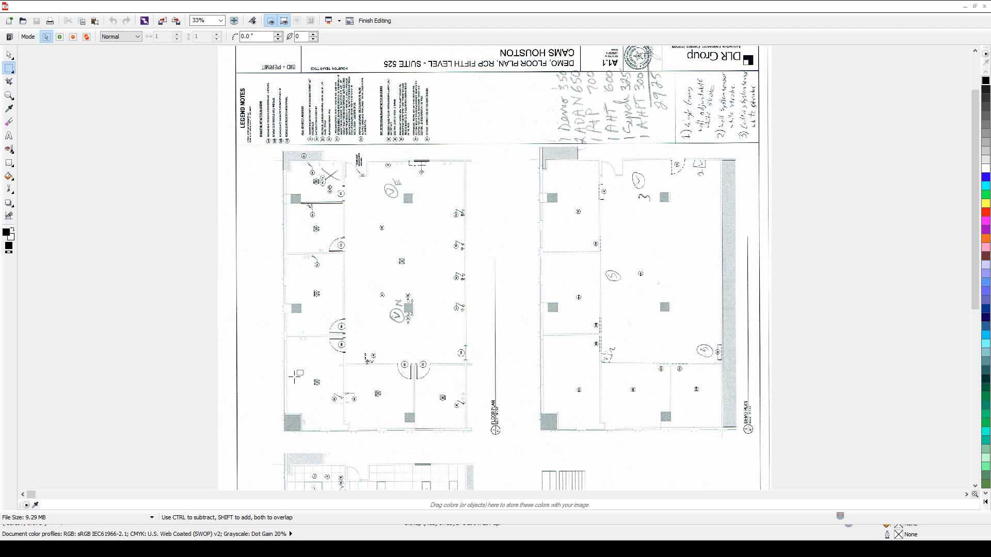
drag(259, 445, 485, 144)
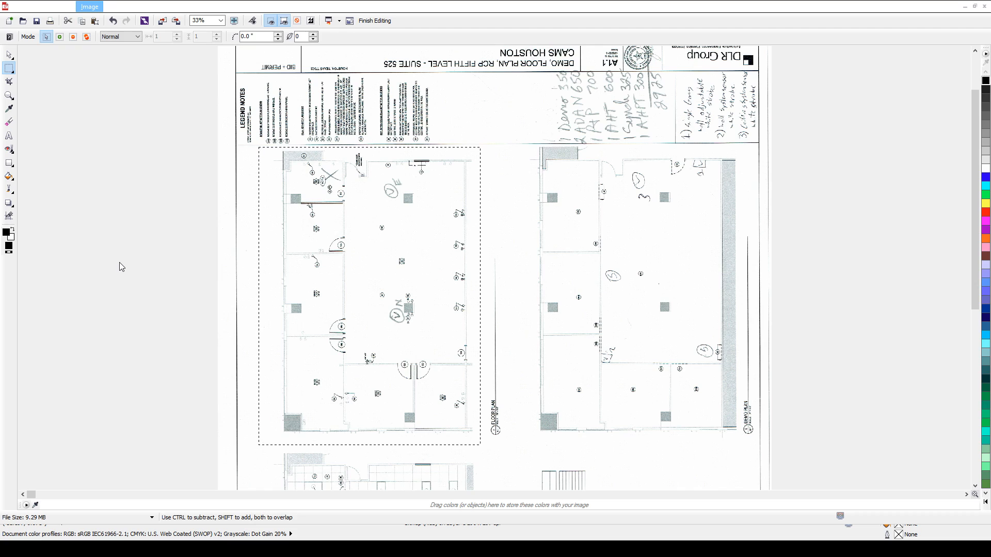
click(250, 266)
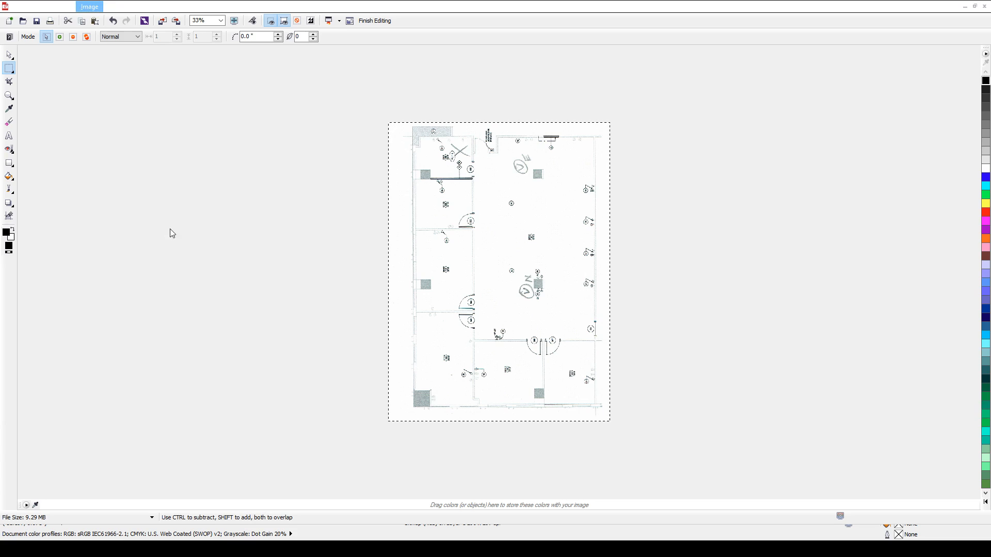
Rotate the cropped floor plan 90 degrees clockwise and inspect its office labels up close
click(261, 230)
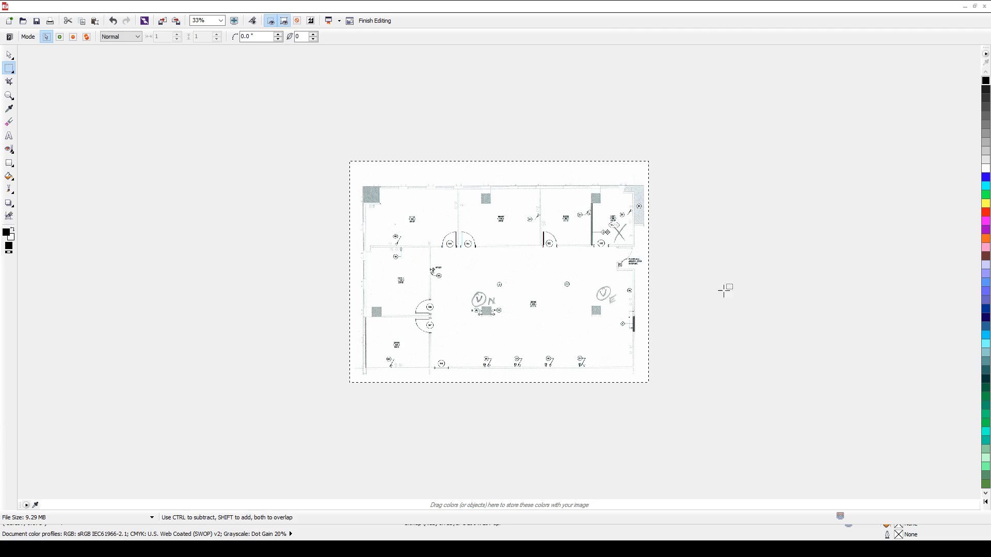
scroll(558, 310, up, 1)
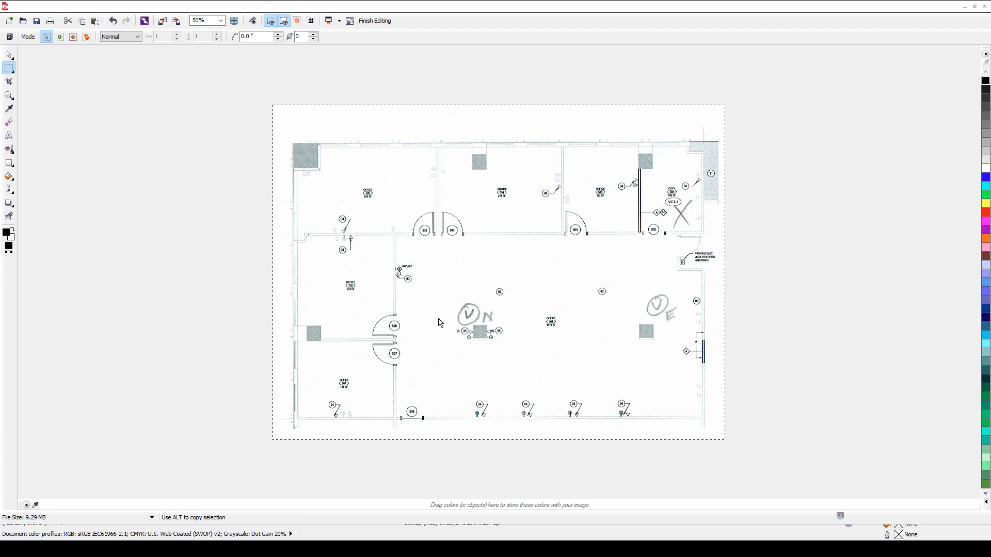
scroll(504, 304, up, 1)
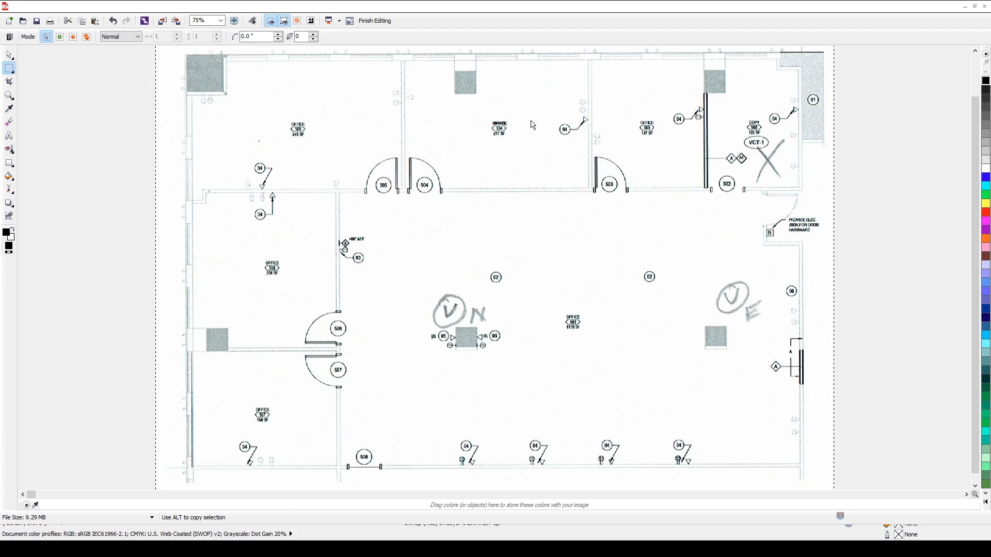
scroll(526, 118, up, 1)
scroll(516, 241, up, 1)
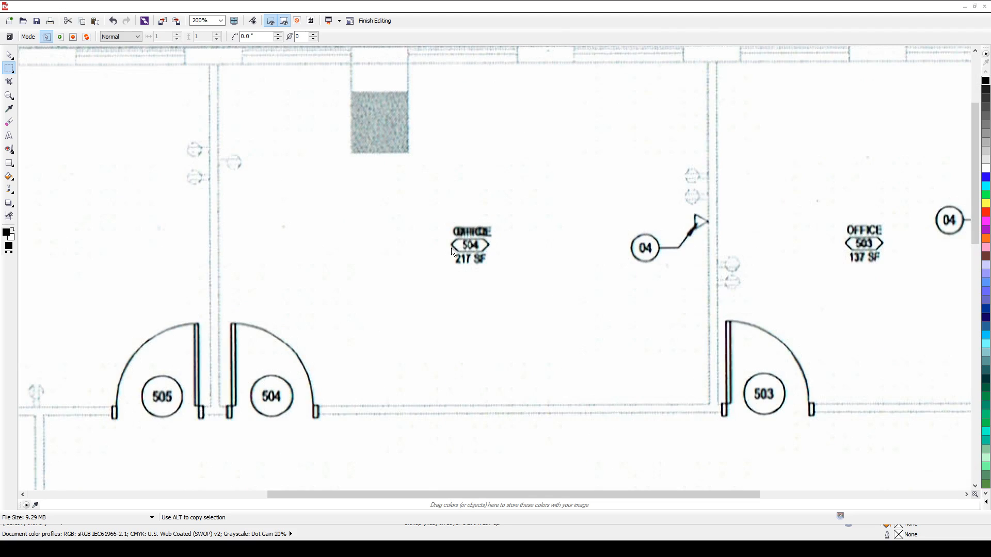
scroll(331, 232, down, 1)
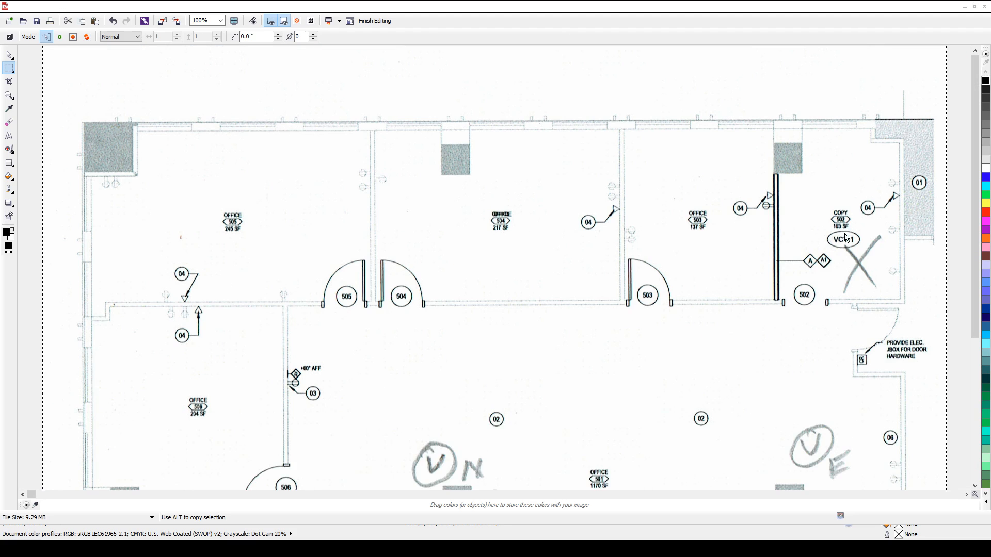
Set up the Eraser tool with a solid round nib, no feathering and a size of 50
scroll(349, 226, down, 1)
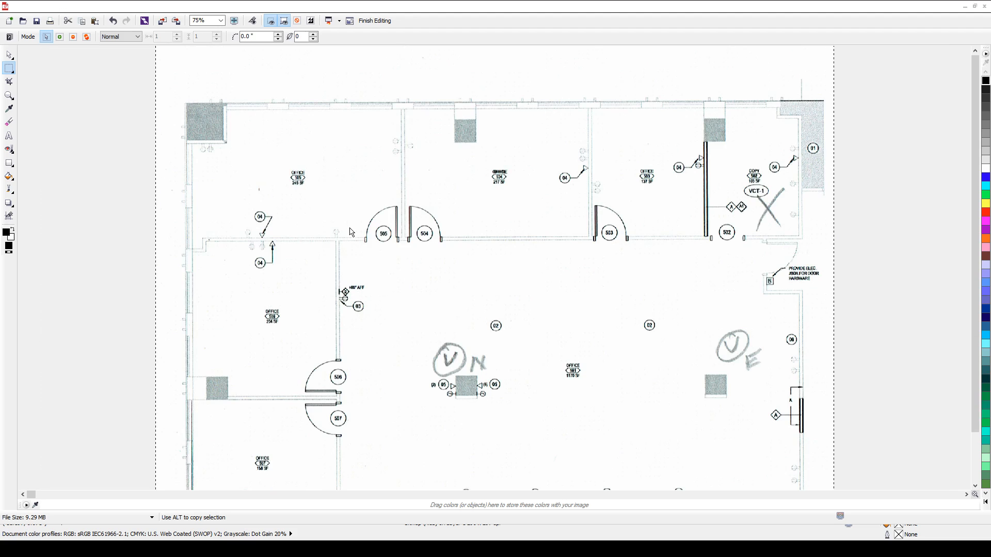
scroll(515, 314, down, 1)
scroll(495, 347, up, 1)
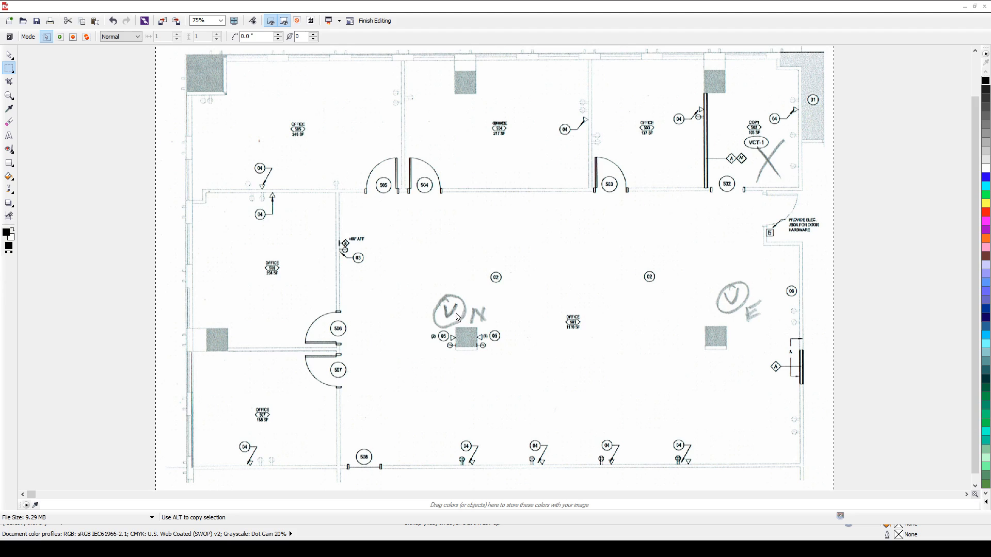
click(10, 124)
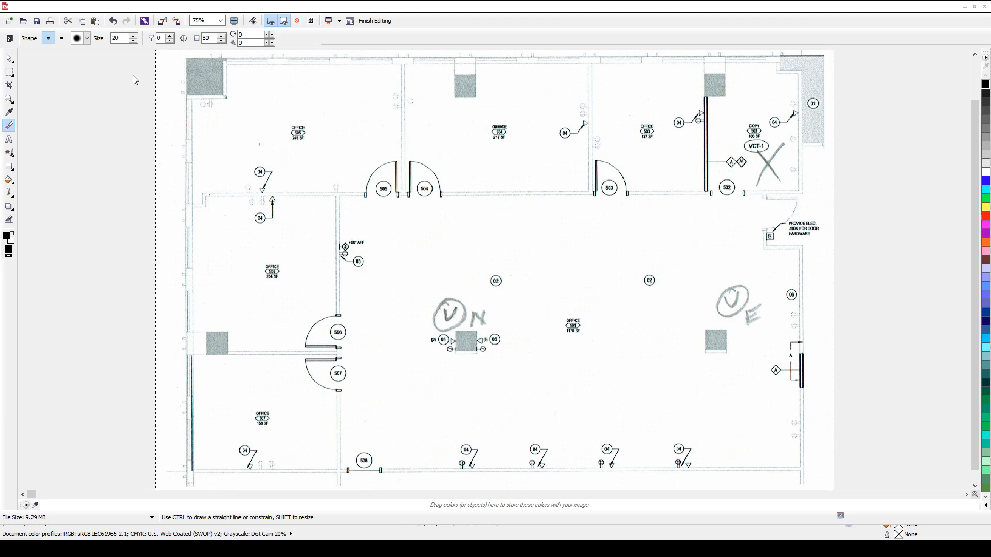
click(104, 78)
click(88, 39)
click(114, 58)
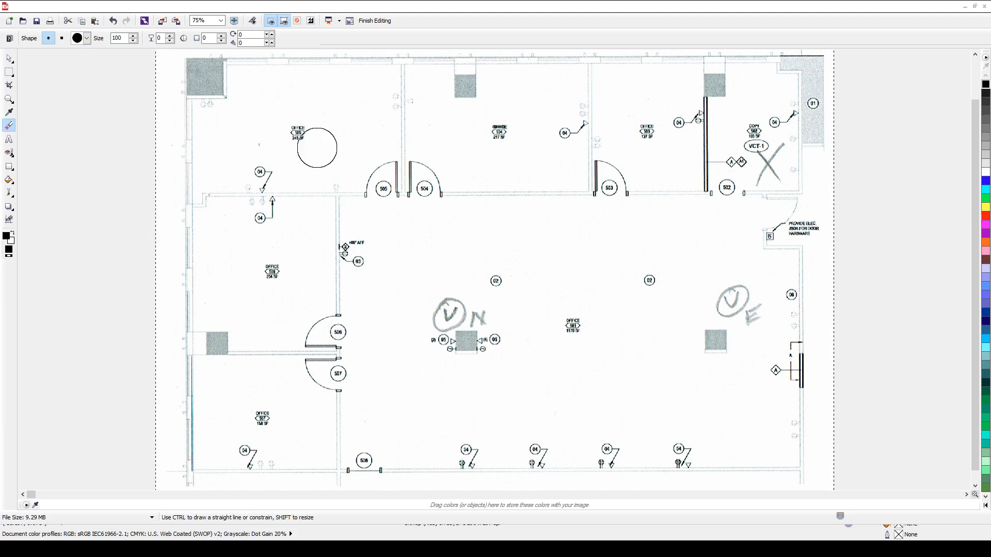
double_click(124, 38)
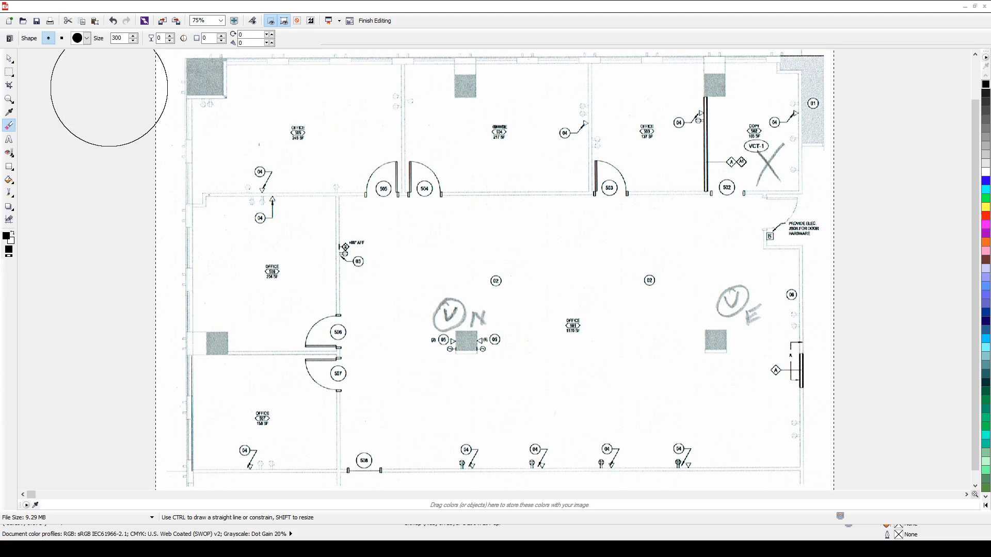
double_click(117, 37)
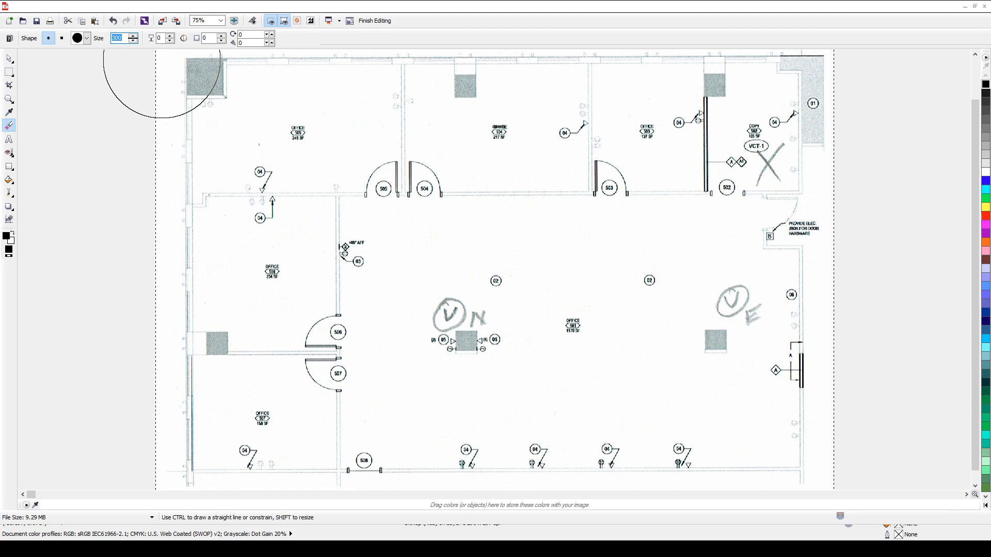
text(50)
key(Return)
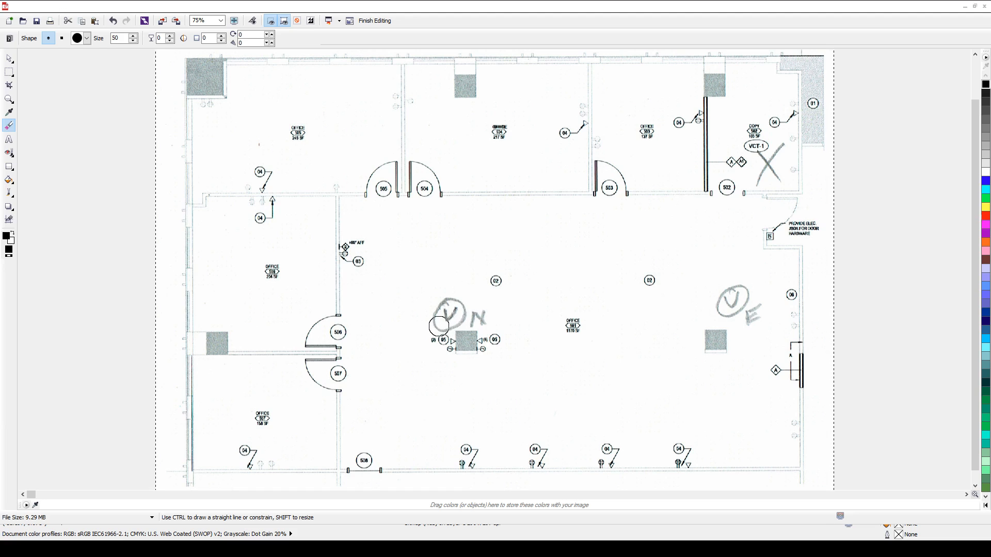
Erase the handwritten circled V and the N above the column between the two 05 tags
scroll(442, 341, up, 3)
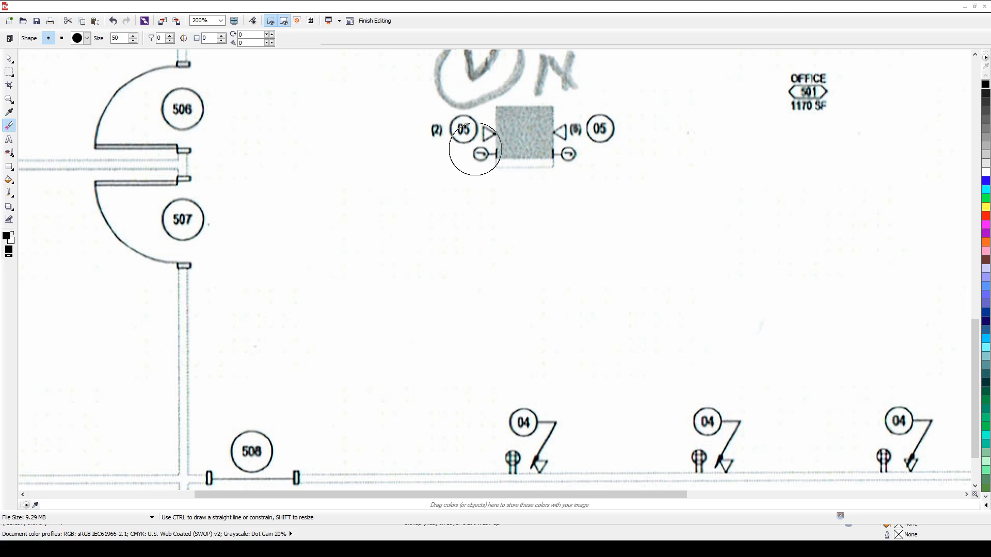
scroll(475, 149, down, 3)
scroll(437, 264, up, 3)
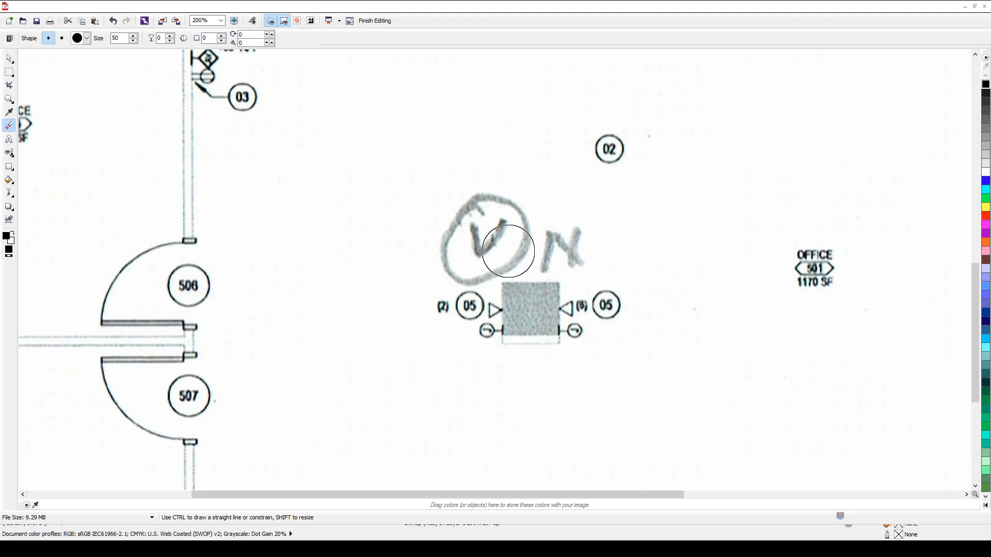
scroll(538, 246, up, 1)
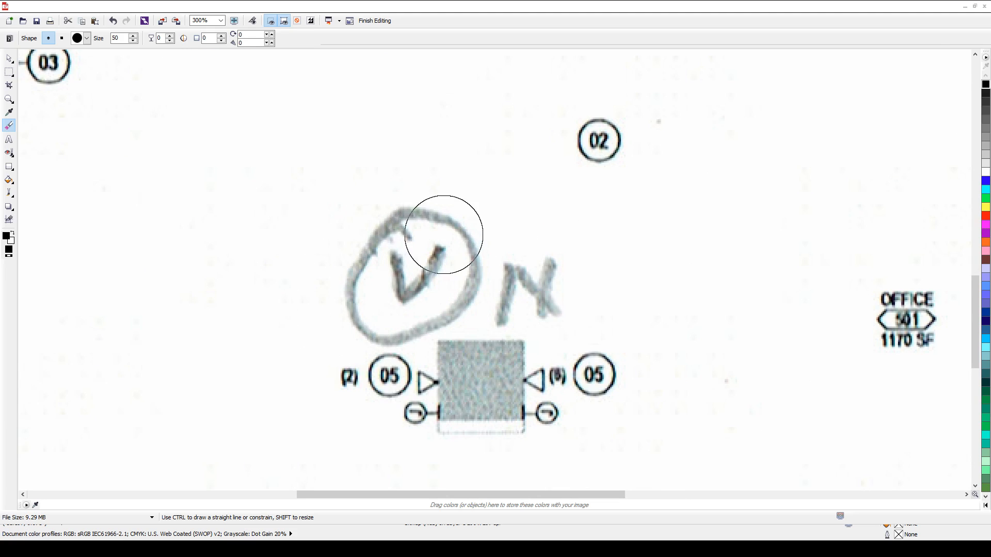
mouse_move(536, 277)
mouse_down()
mouse_move(514, 281)
mouse_move(517, 298)
mouse_move(514, 282)
mouse_move(445, 217)
mouse_move(413, 246)
mouse_up()
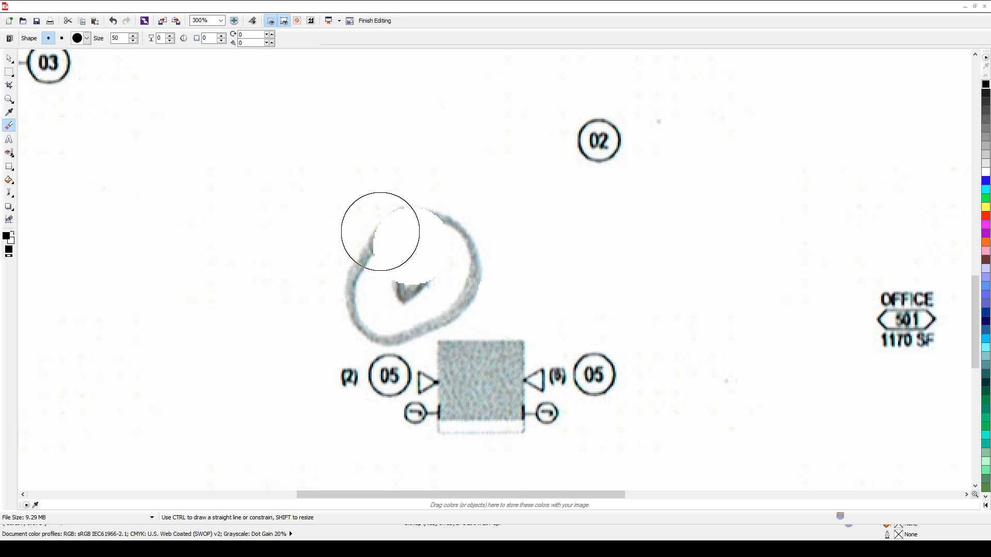
mouse_move(393, 228)
mouse_down()
mouse_move(363, 248)
mouse_move(357, 294)
mouse_move(398, 310)
mouse_move(461, 292)
mouse_move(471, 259)
mouse_move(398, 210)
mouse_up()
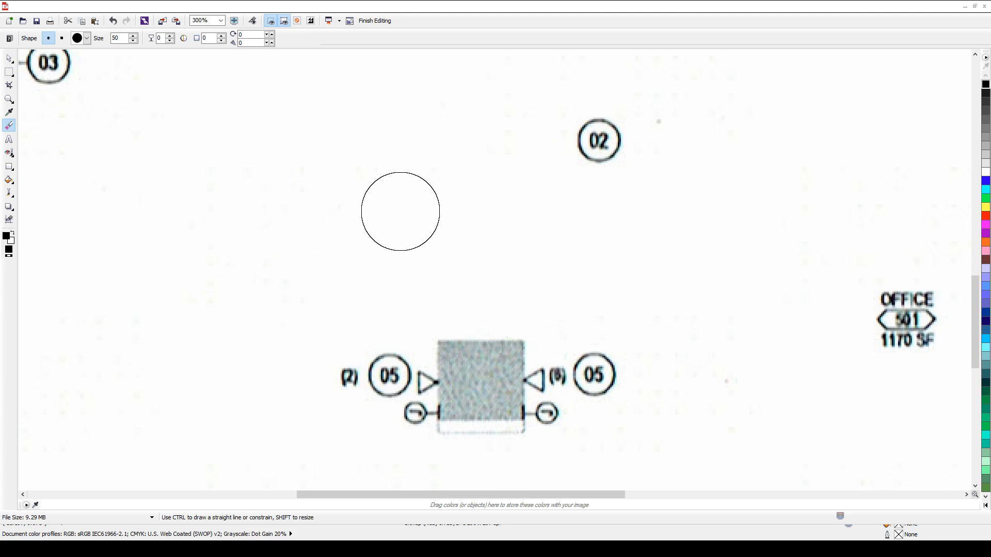
Try erasing the circled V near tag 06 with long strokes that cross the column, and undo the strokes
scroll(263, 249, down, 2)
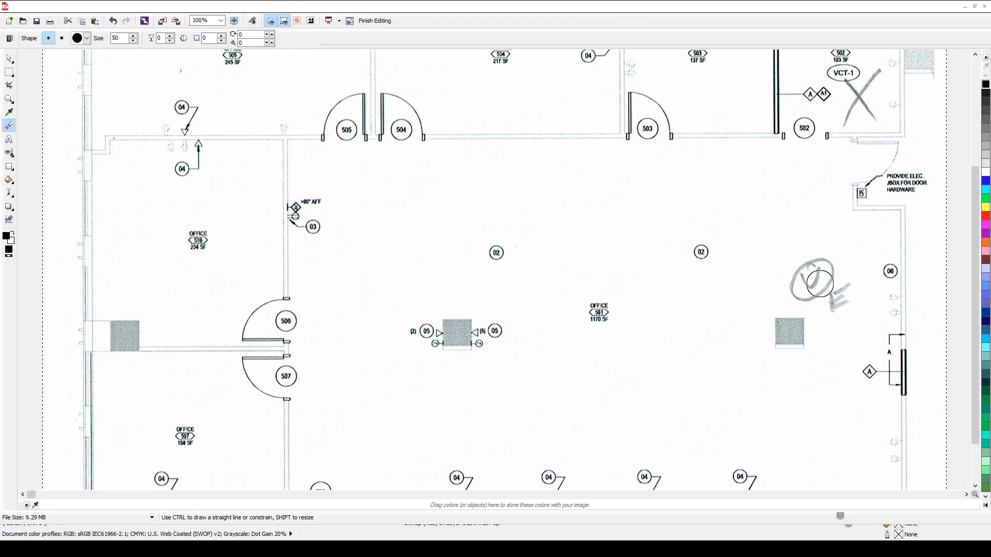
scroll(808, 284, up, 1)
scroll(782, 250, up, 1)
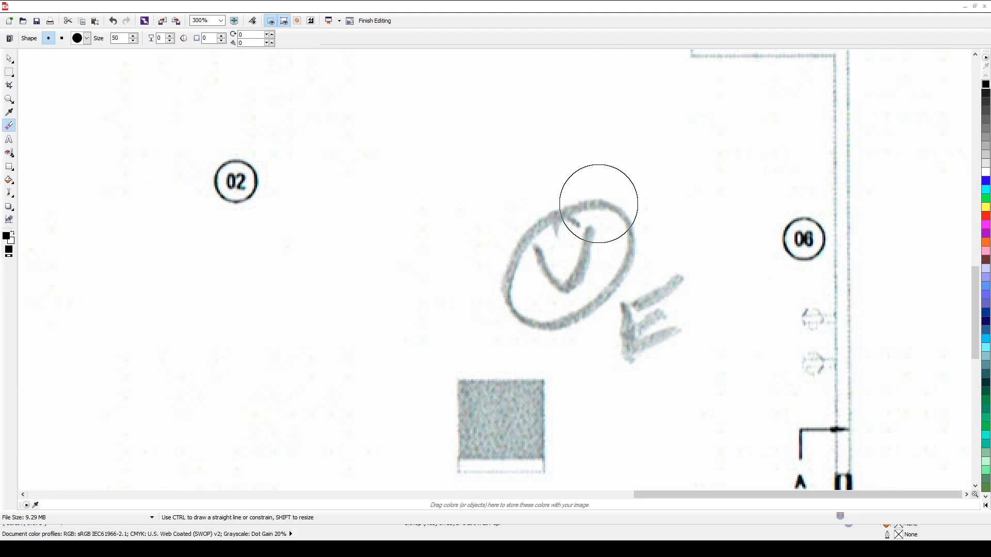
mouse_move(603, 201)
mouse_down()
mouse_move(543, 240)
mouse_move(528, 290)
mouse_up()
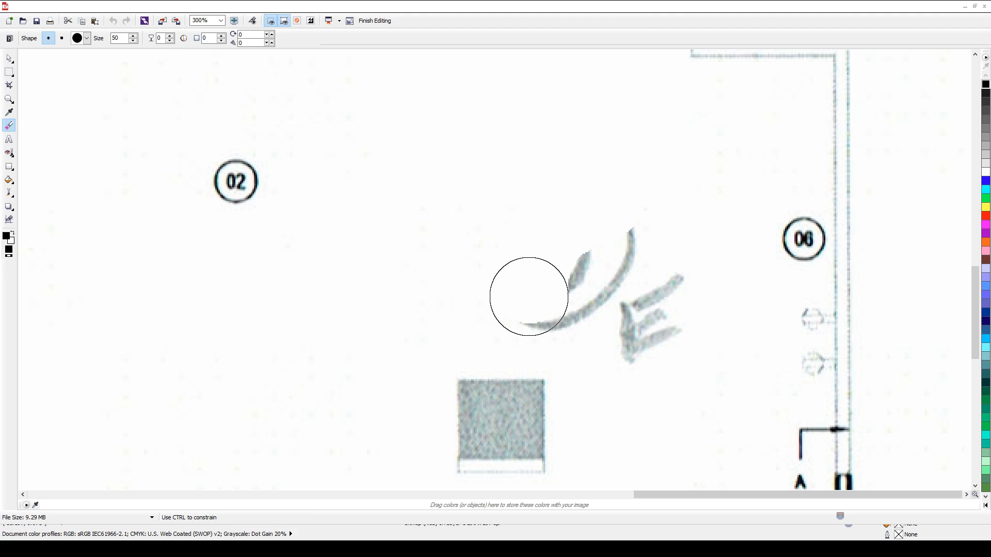
mouse_move(529, 300)
mouse_down()
mouse_move(504, 439)
mouse_move(516, 415)
mouse_up()
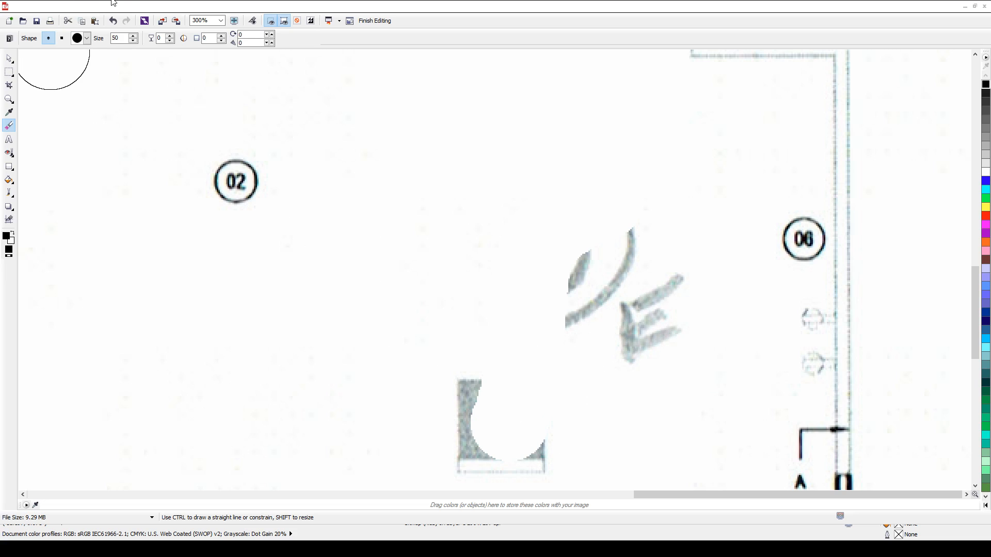
click(113, 22)
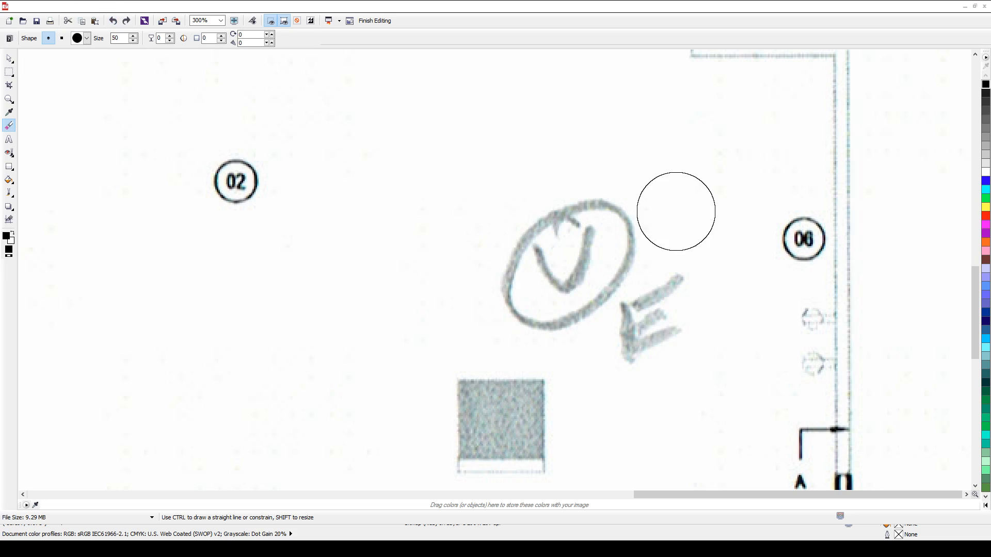
key(ctrl+shift+z)
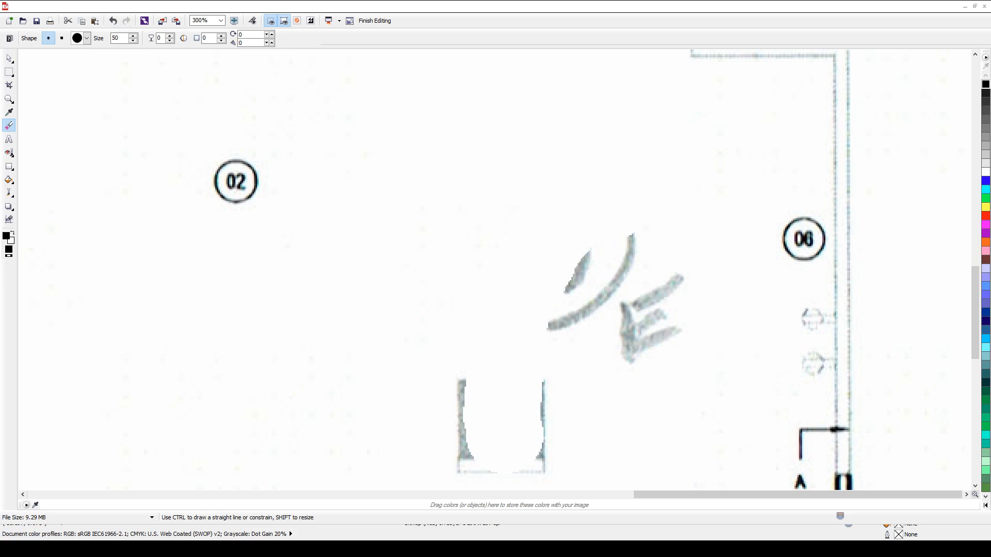
click(113, 22)
mouse_move(516, 248)
mouse_down()
mouse_move(860, 358)
mouse_move(843, 365)
mouse_up()
key(ctrl+z)
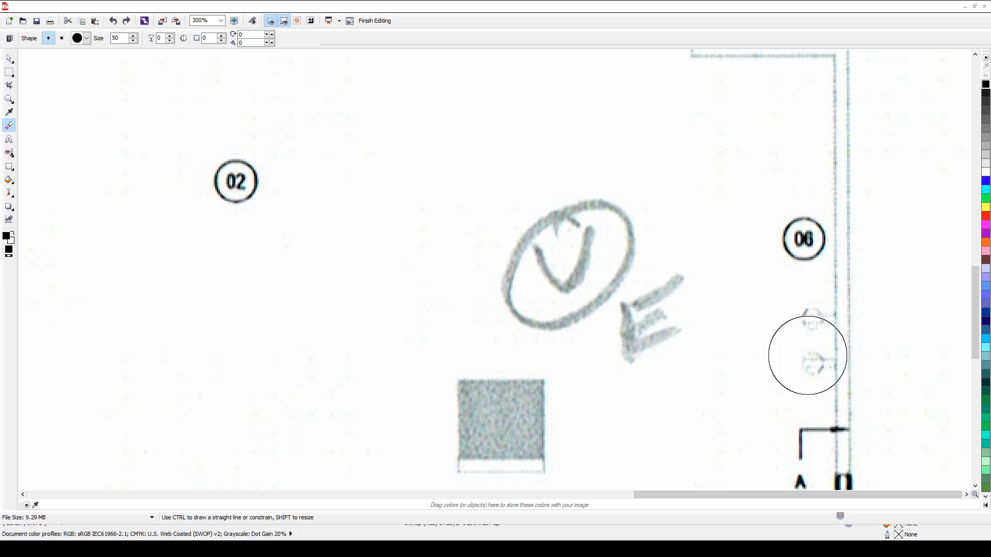
Erase parts of the circled V near tag 06 with single dabs, undoing the dabs on the column and the wall
click(594, 213)
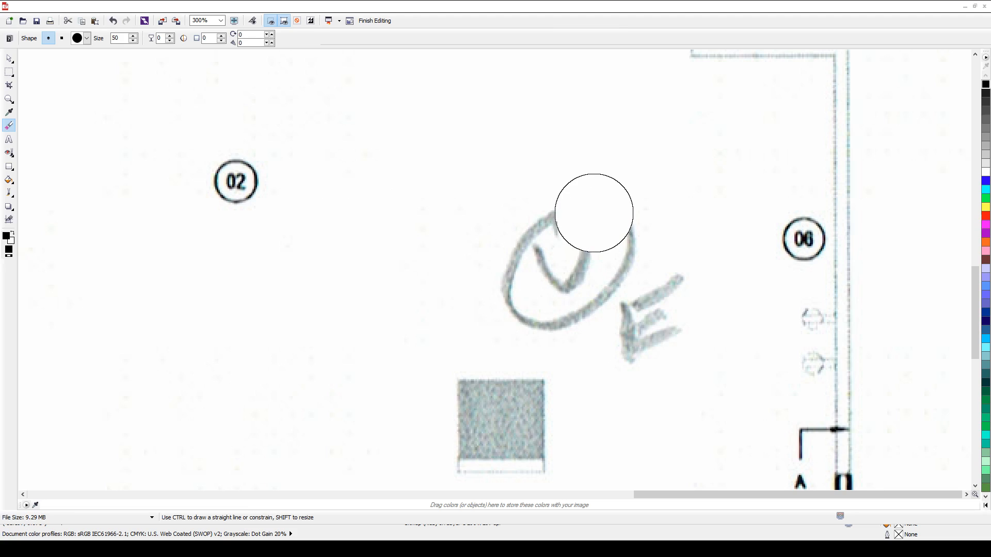
click(514, 426)
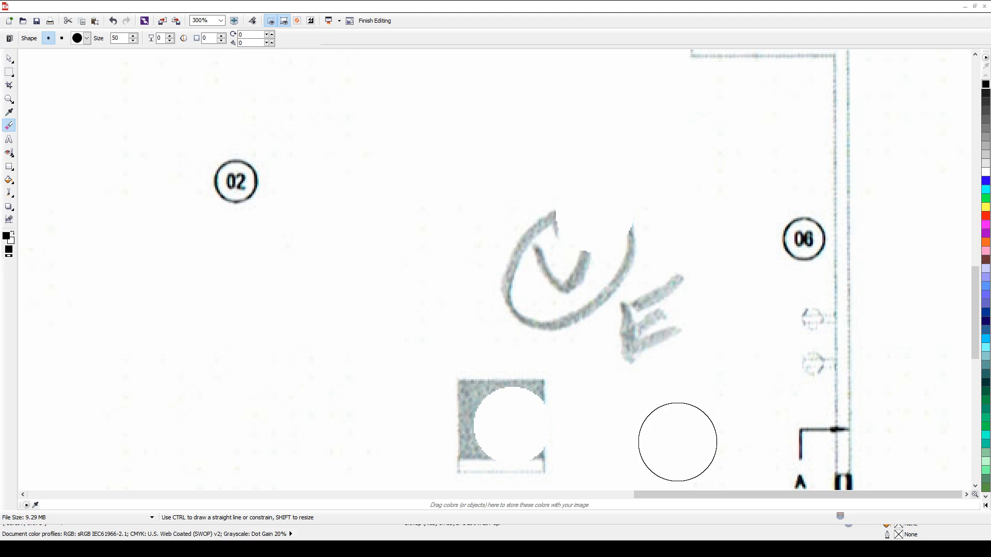
key(ctrl+z)
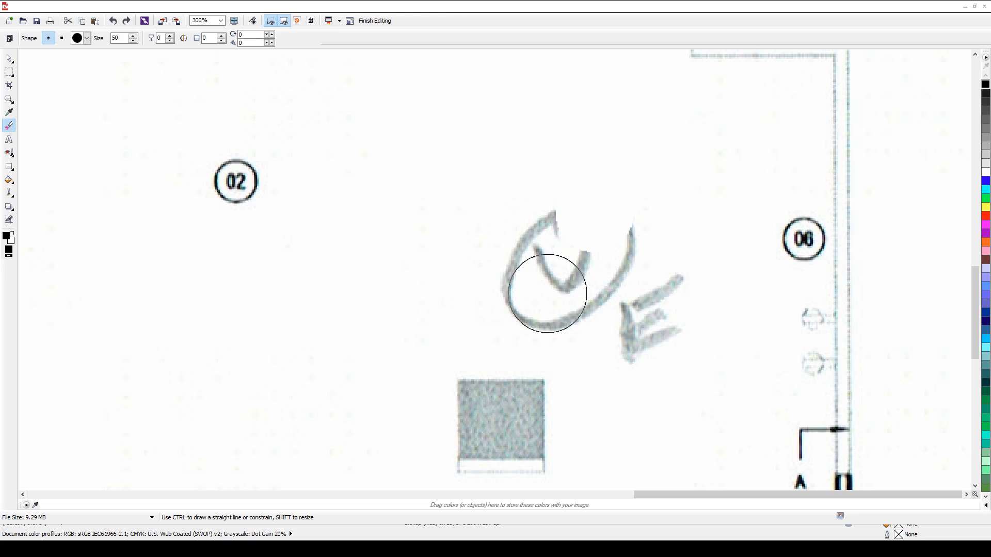
click(547, 293)
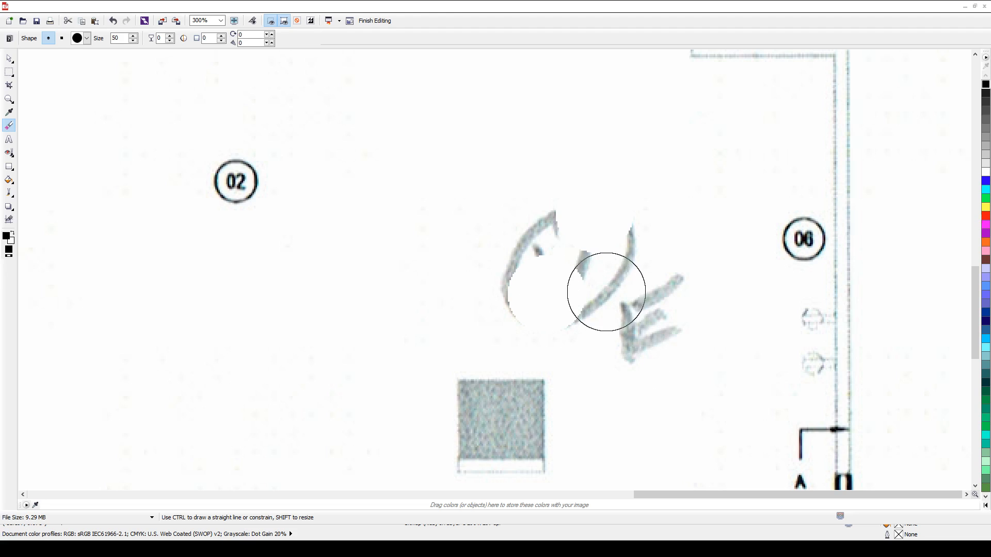
click(826, 232)
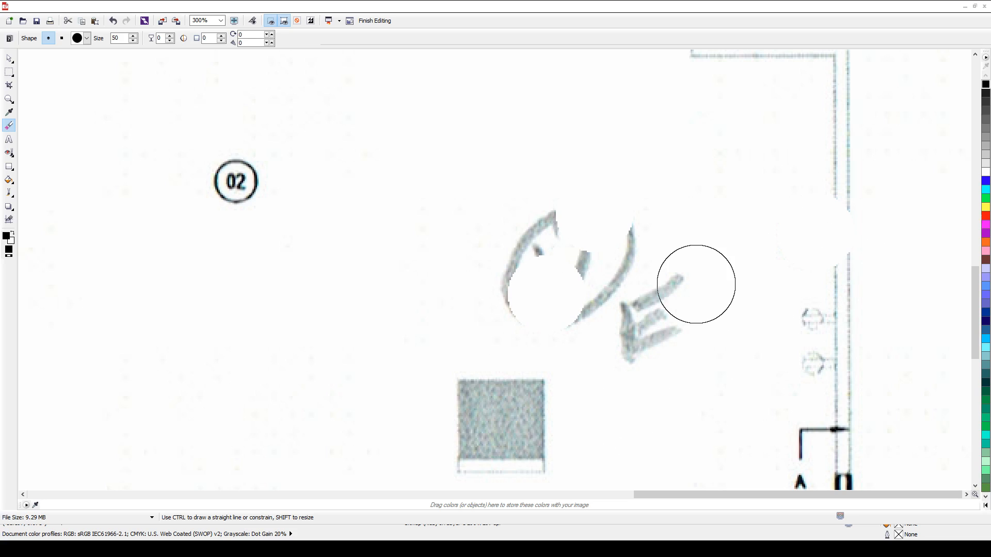
key(ctrl+z)
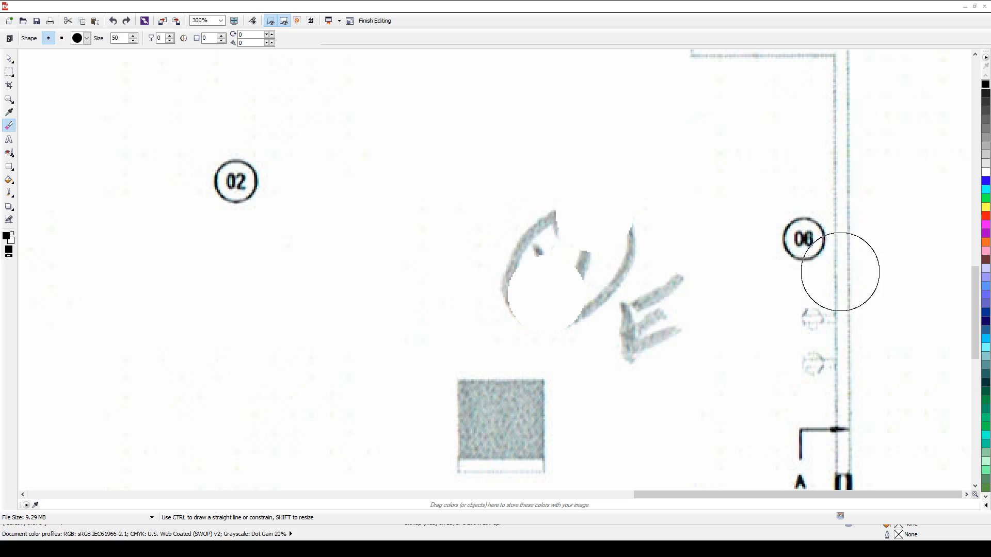
Erase the rest of the circled V and the E near tag 06, undoing the stroke across the column and wall
mouse_move(575, 199)
mouse_down()
mouse_move(523, 250)
mouse_move(520, 298)
mouse_move(563, 262)
mouse_move(717, 211)
mouse_move(597, 279)
mouse_move(571, 315)
mouse_move(687, 332)
mouse_move(607, 303)
mouse_move(652, 215)
mouse_move(763, 231)
mouse_move(708, 424)
mouse_move(422, 386)
mouse_move(660, 245)
mouse_move(618, 330)
mouse_up()
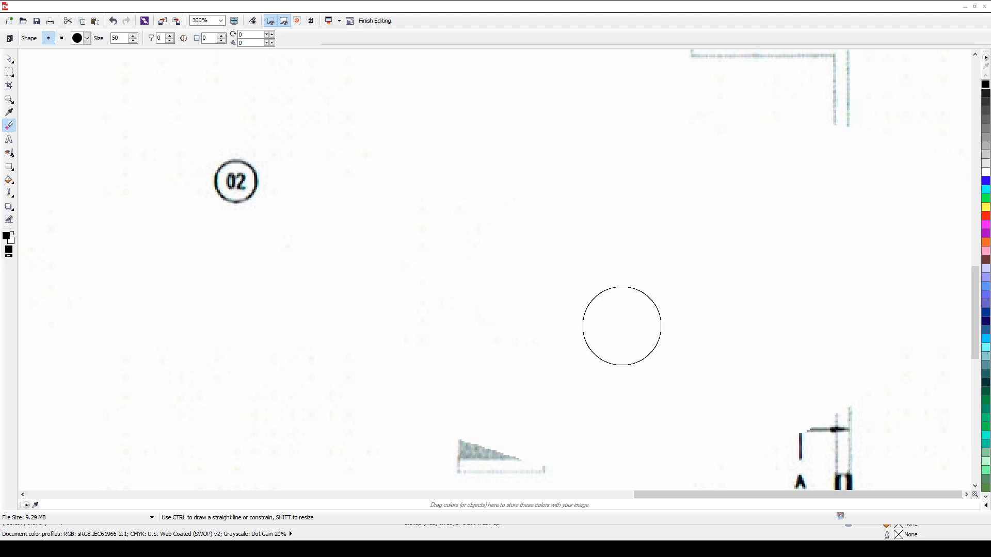
key(ctrl+z)
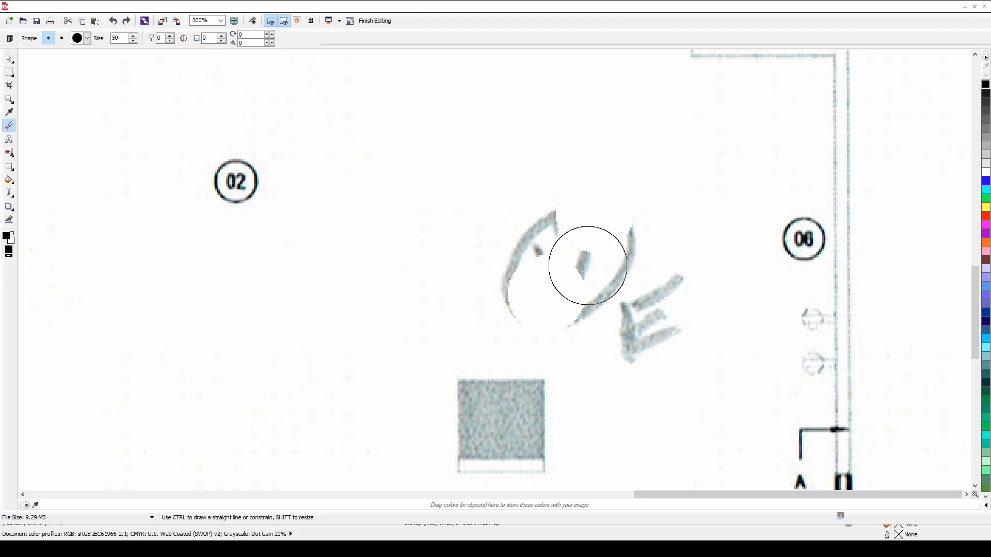
drag(563, 219, 500, 288)
mouse_move(617, 182)
mouse_down()
mouse_move(625, 208)
mouse_move(611, 269)
mouse_move(571, 303)
mouse_up()
mouse_move(676, 263)
mouse_down()
mouse_move(633, 344)
mouse_move(697, 250)
mouse_move(660, 345)
mouse_up()
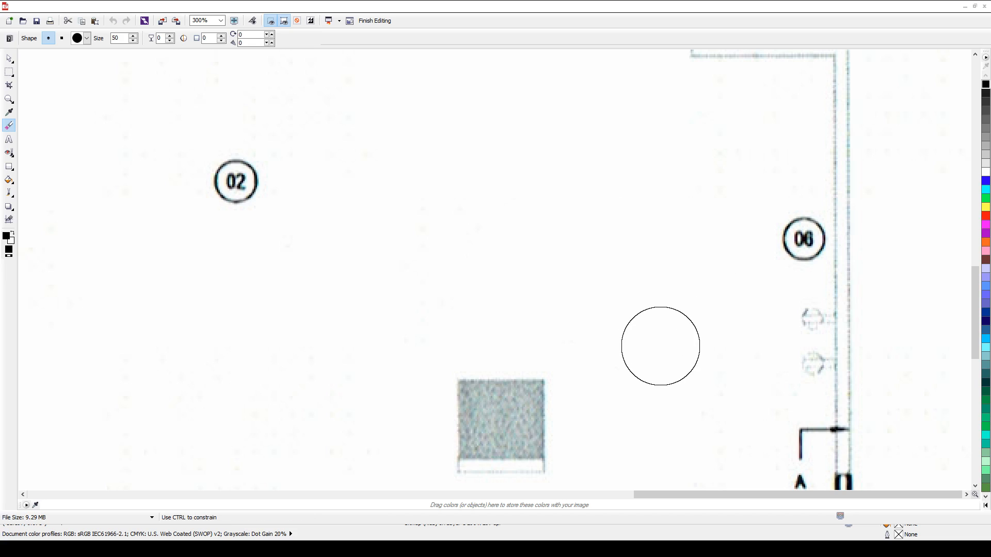
Try erasing the walls and door lines around the "PROVIDE ELEC. JBOX FOR DOOR HARDWARE" note, and undo the strokes
scroll(551, 262, down, 1)
scroll(936, 146, up, 1)
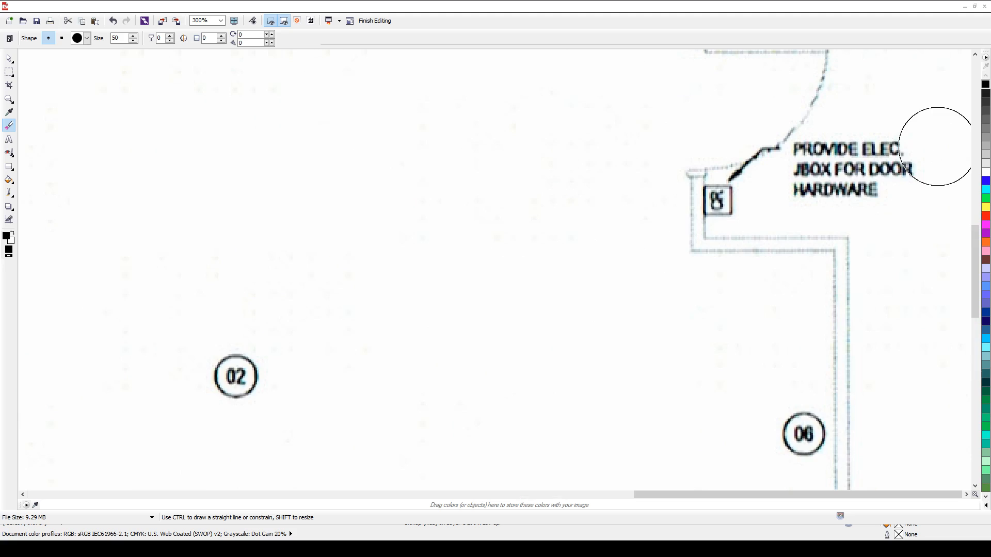
scroll(868, 182, up, 1)
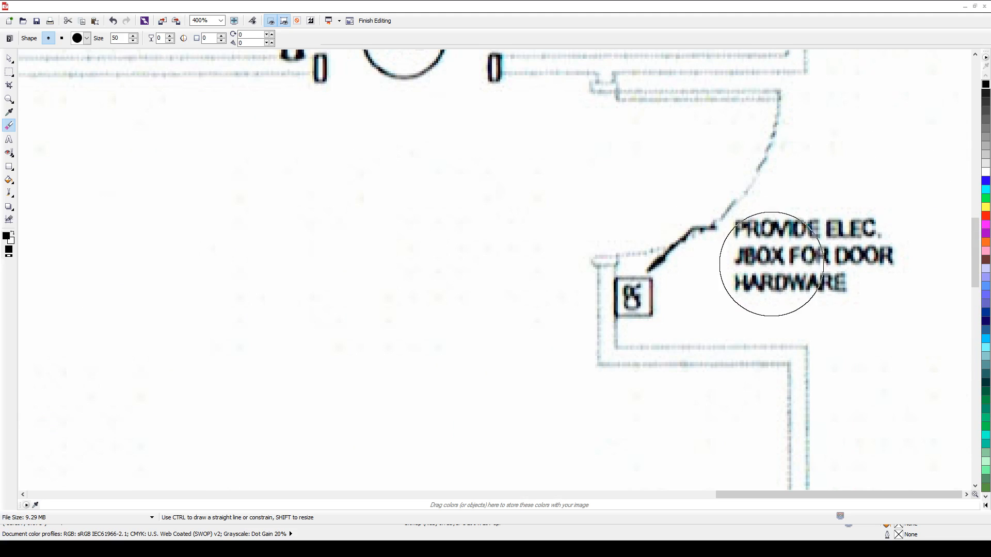
scroll(629, 232, up, 1)
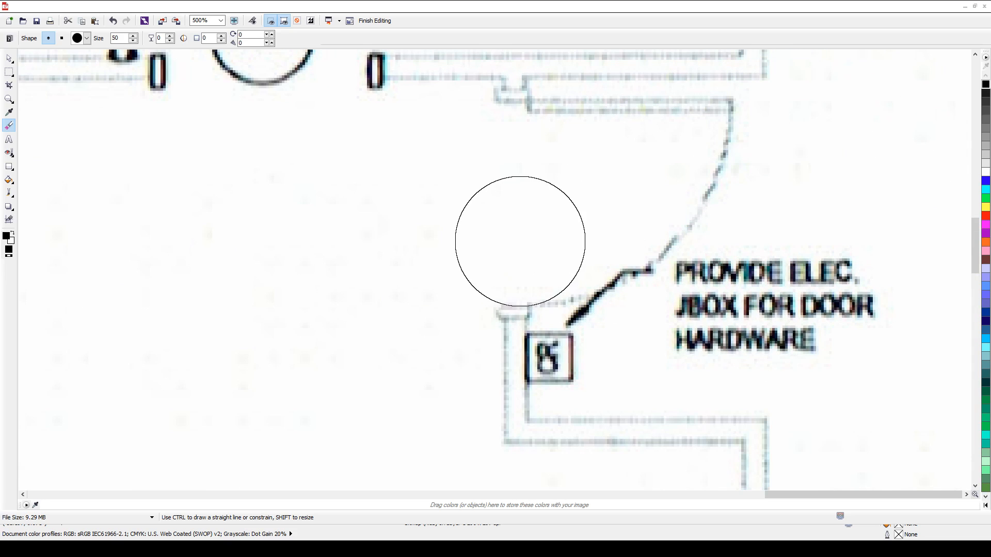
mouse_move(502, 269)
mouse_down()
mouse_move(484, 329)
mouse_move(484, 409)
mouse_move(507, 437)
mouse_move(762, 456)
mouse_move(804, 298)
mouse_move(814, 173)
mouse_move(855, 361)
mouse_move(845, 393)
mouse_up()
key(ctrl+z)
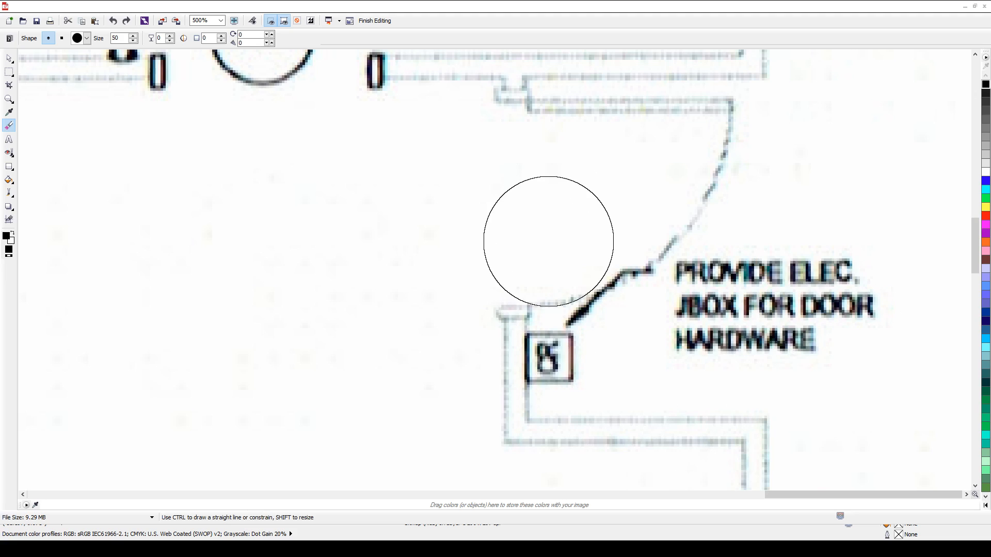
mouse_move(477, 284)
mouse_down()
mouse_move(461, 363)
mouse_move(466, 422)
mouse_move(479, 440)
mouse_move(559, 464)
mouse_move(539, 458)
mouse_move(760, 448)
mouse_move(789, 436)
mouse_up()
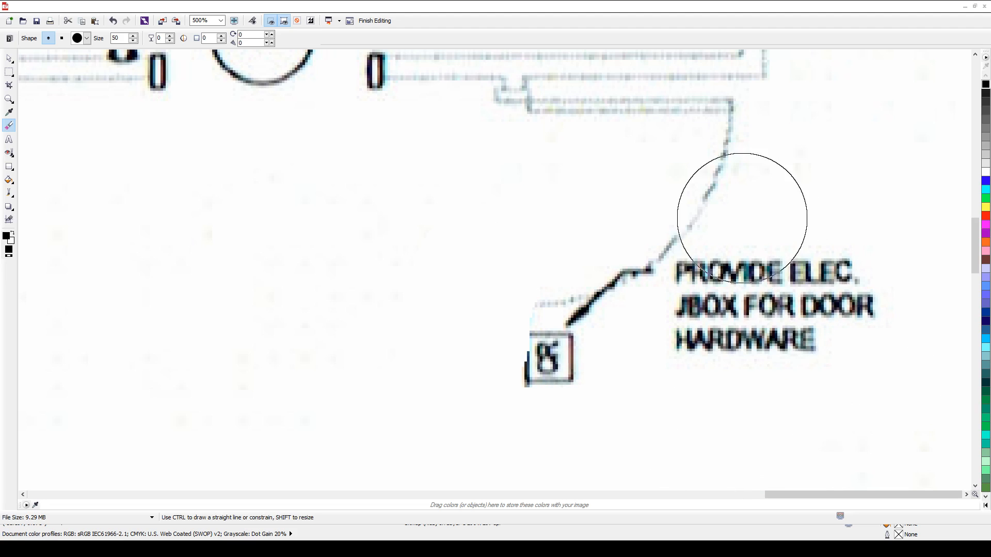
drag(731, 132, 500, 137)
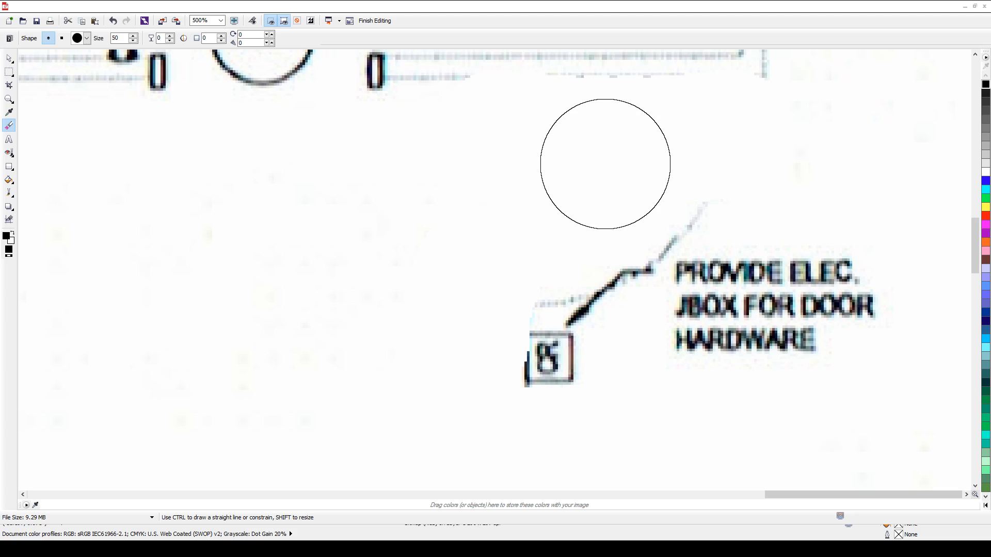
key(ctrl+z)
key(ctrl+z)
key(ctrl+z)
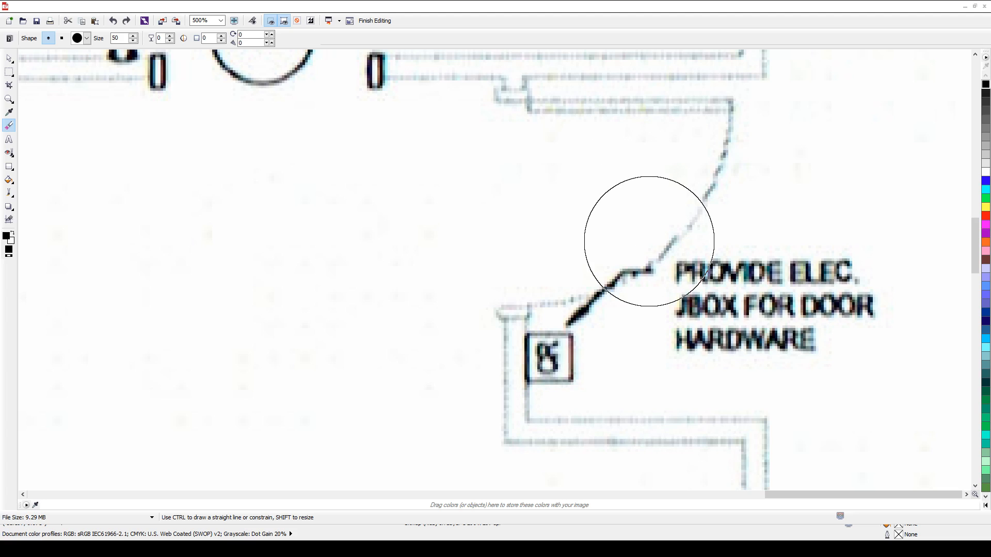
scroll(593, 239, down, 5)
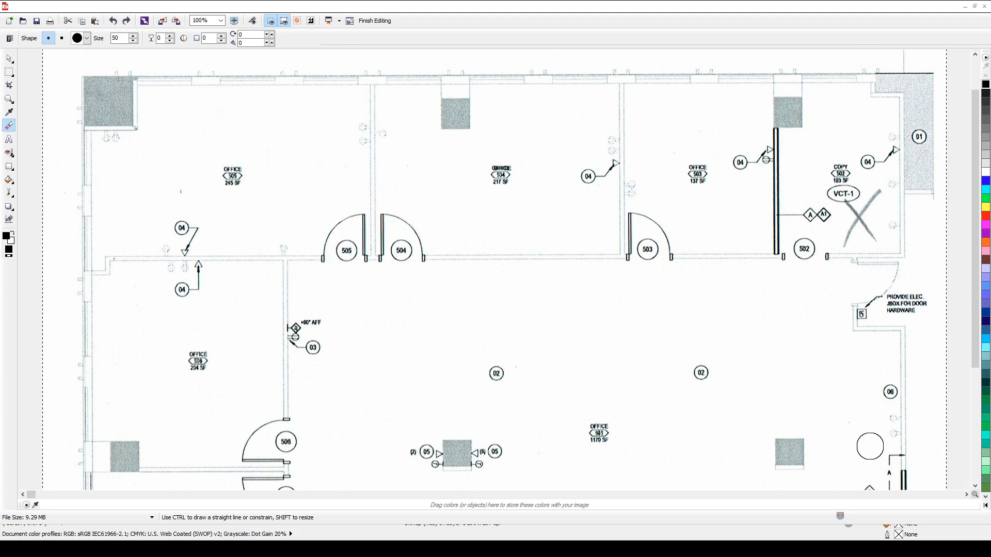
scroll(863, 442, up, 3)
scroll(709, 259, down, 3)
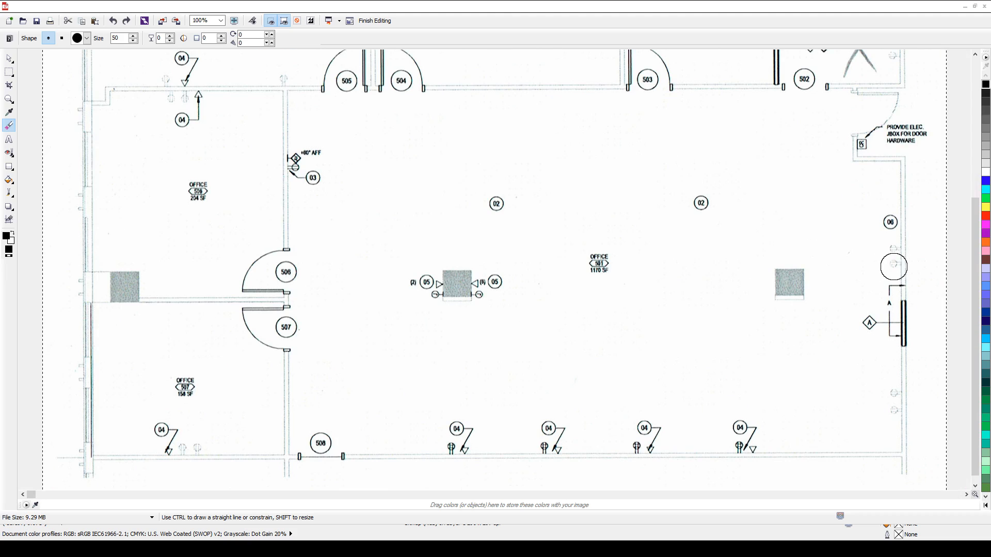
drag(836, 251, 846, 237)
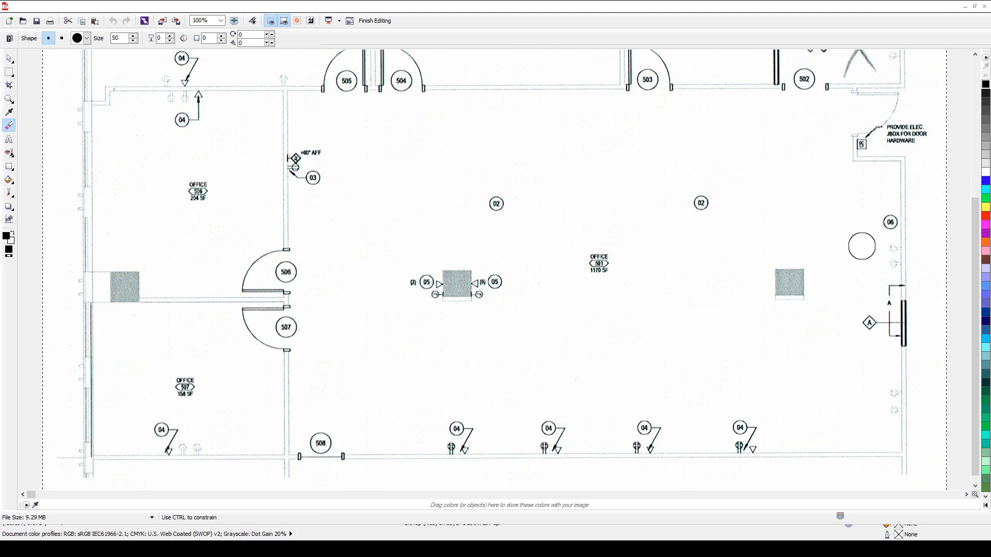
Erase the handwritten X below the VCT-1 tag in Copy 502 with a size 25 eraser, leaving only its tip on the oval
scroll(758, 285, down, 2)
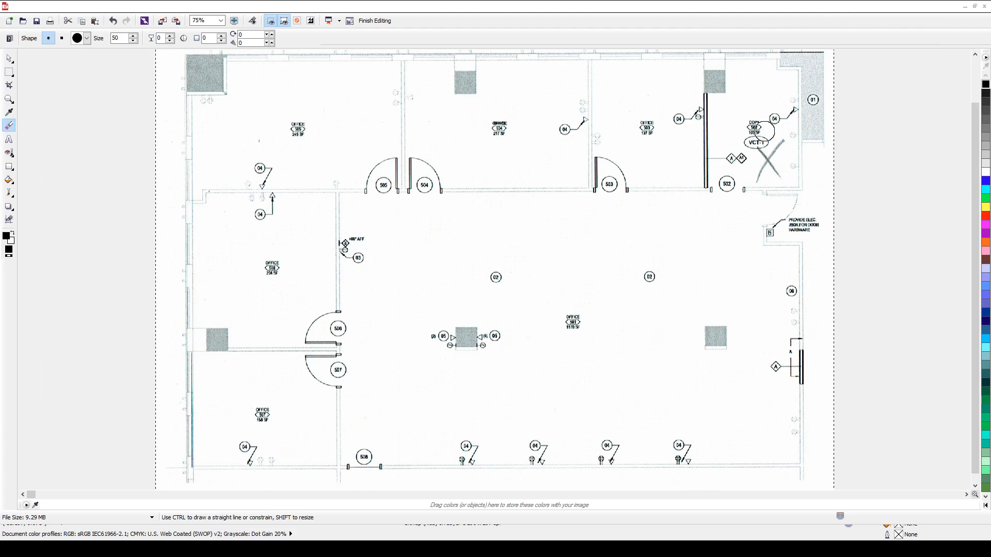
scroll(791, 182, up, 2)
scroll(896, 243, up, 3)
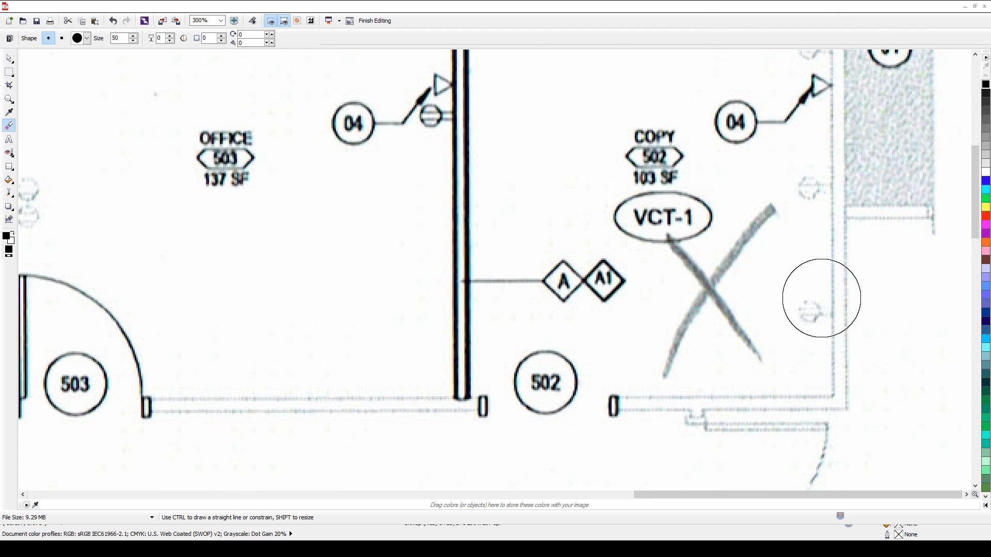
scroll(668, 201, up, 1)
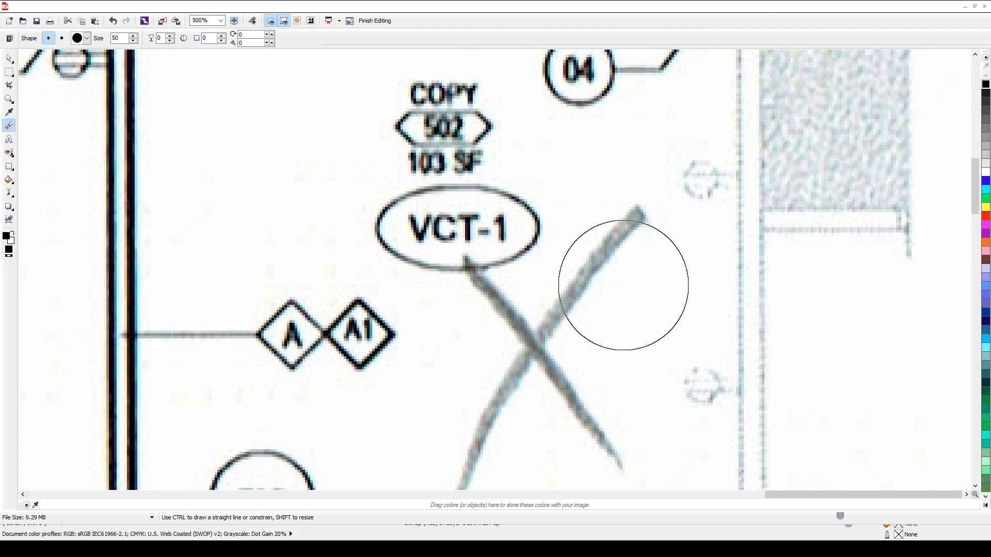
scroll(633, 252, down, 1)
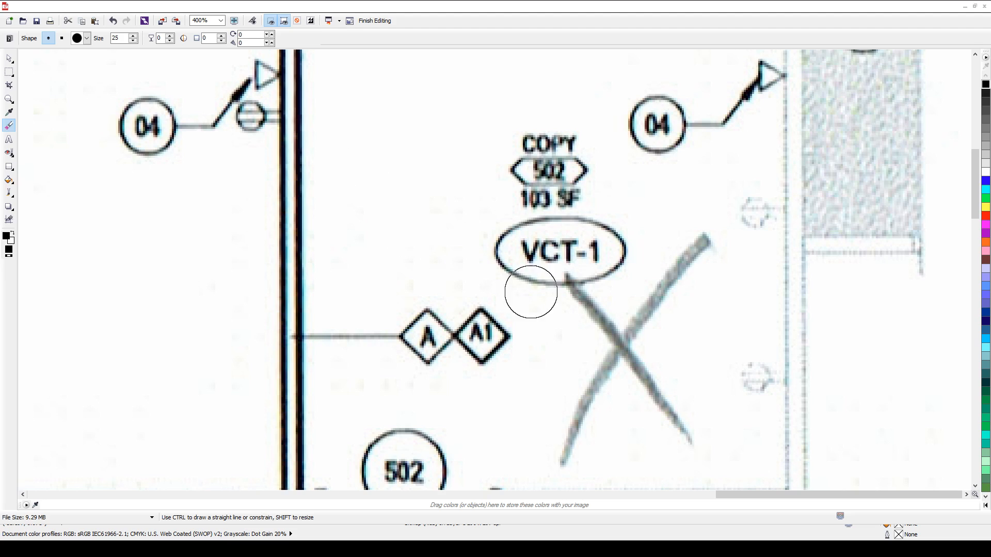
mouse_move(704, 246)
mouse_down()
mouse_move(560, 454)
mouse_move(596, 407)
mouse_up()
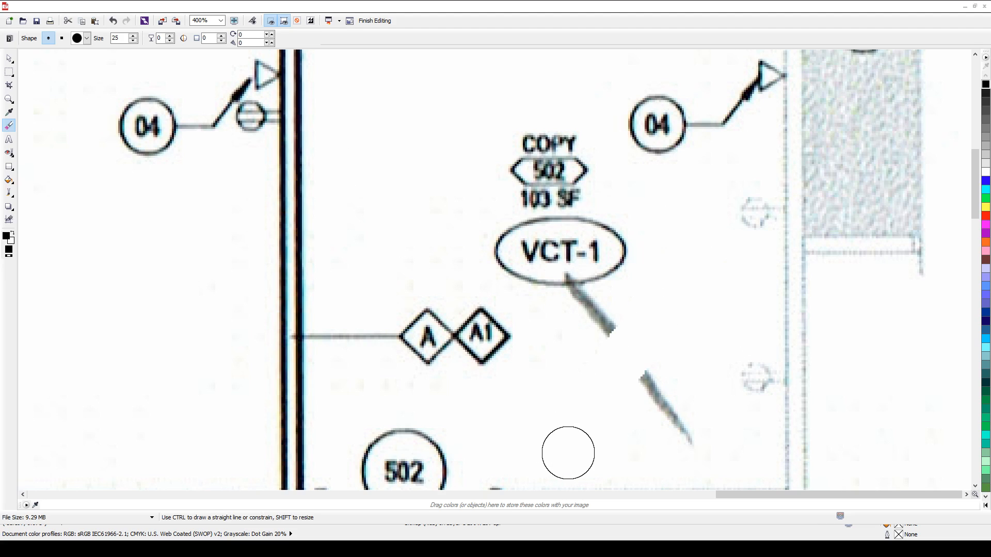
drag(639, 370, 691, 433)
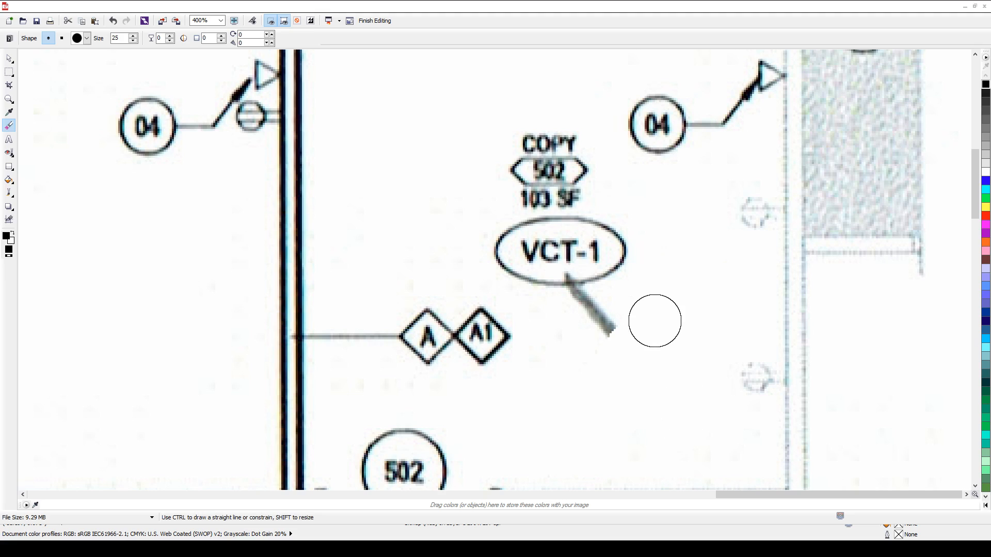
key(ctrl+z)
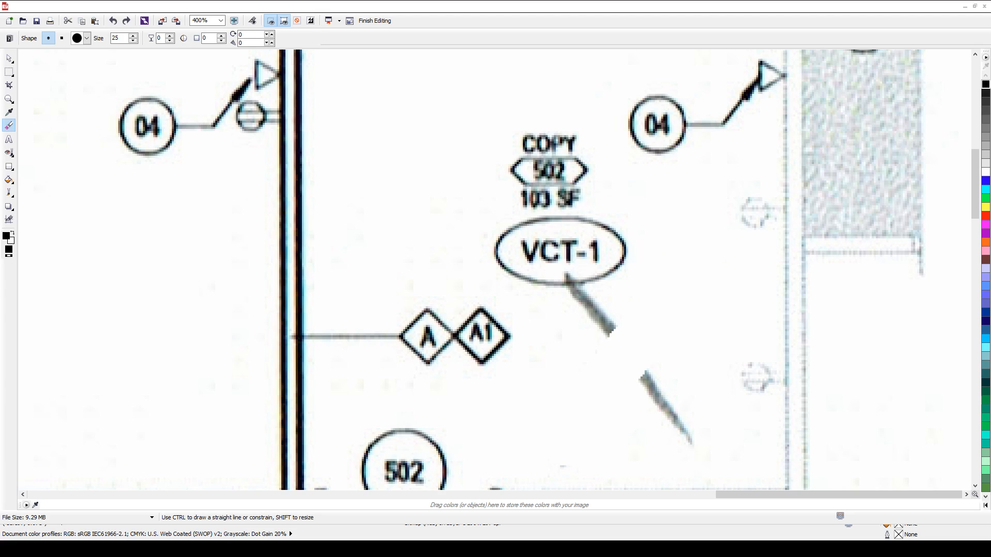
key(ctrl+shift+z)
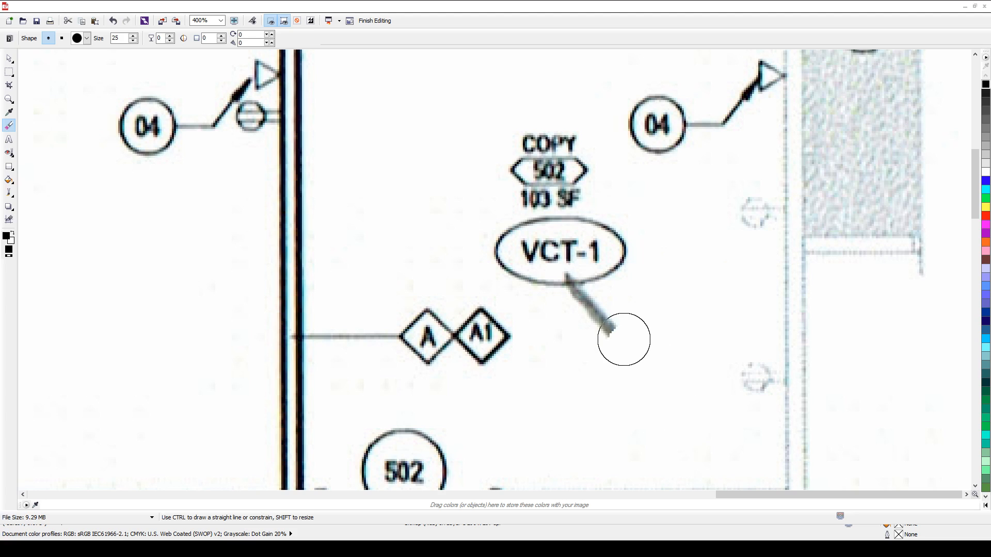
drag(618, 327, 591, 317)
click(578, 313)
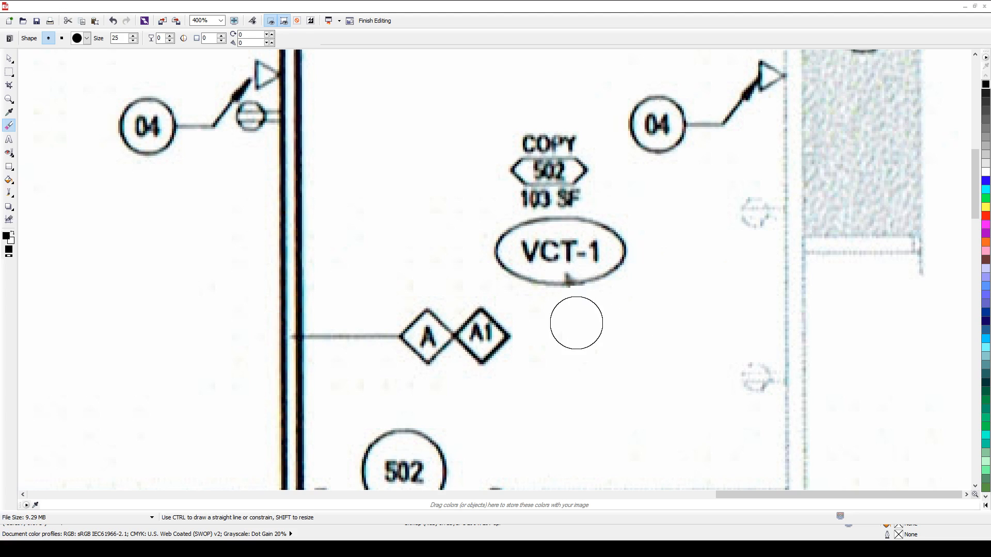
Erase the leftover tip of the X inside the lower edge of the VCT-1 oval with a size 5 eraser
scroll(586, 335, up, 4)
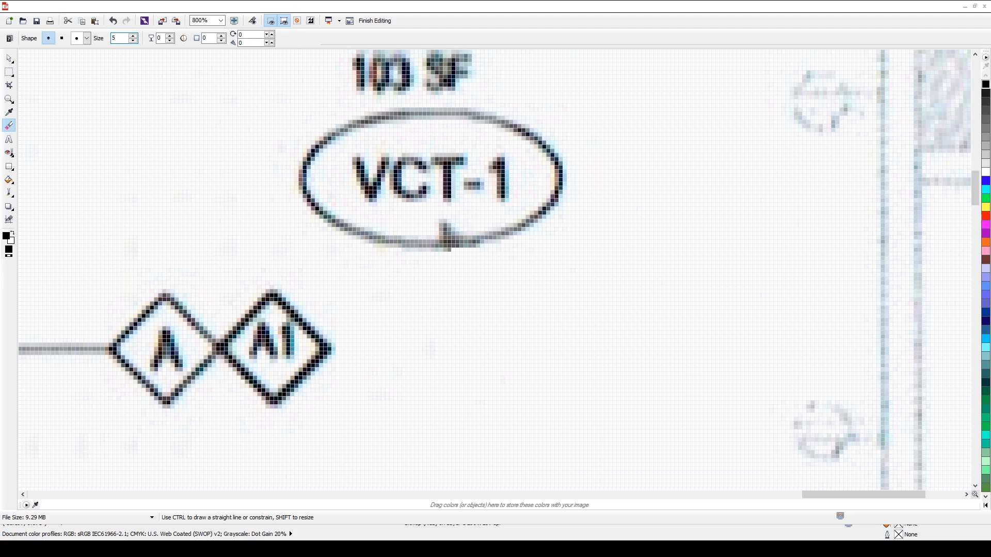
scroll(449, 230, up, 4)
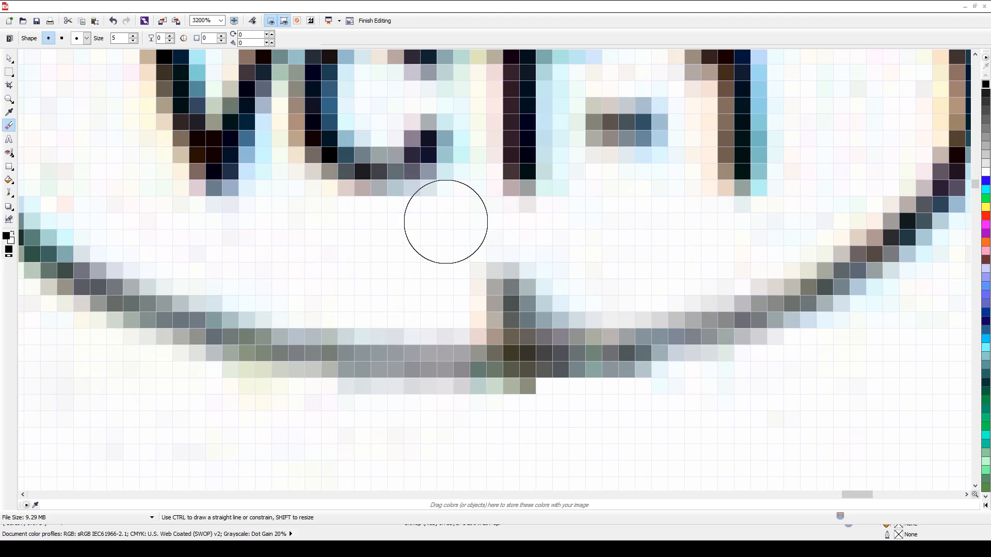
drag(512, 273, 479, 272)
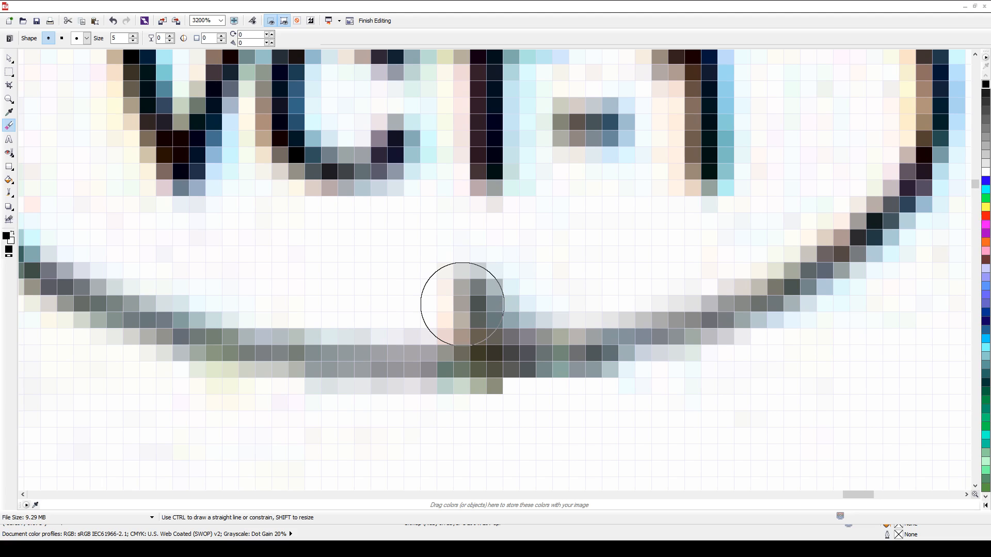
mouse_move(446, 305)
mouse_down()
mouse_move(462, 287)
mouse_move(495, 288)
mouse_up()
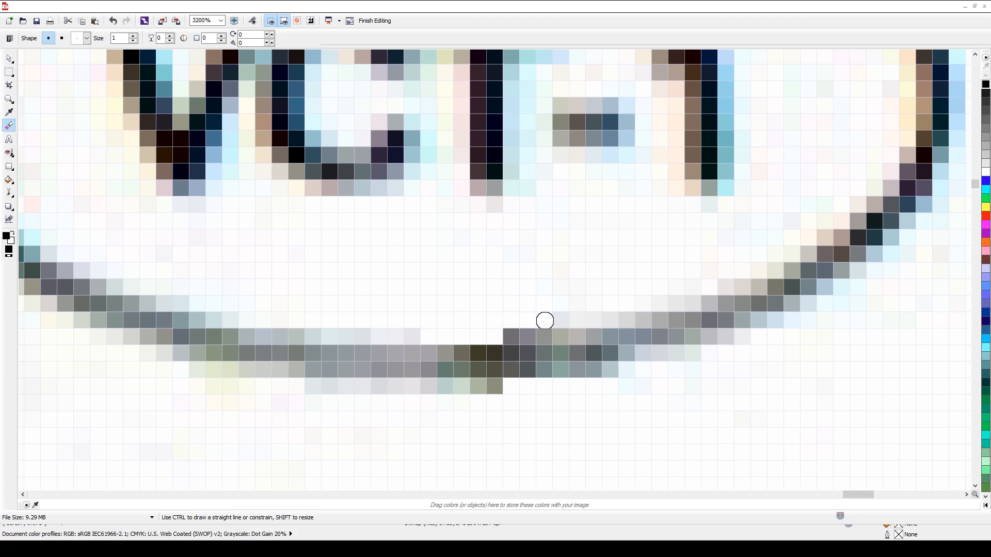
Clean up the stray pixels along the inner lower edge of the VCT-1 oval with a size 1 eraser
scroll(544, 305, down, 3)
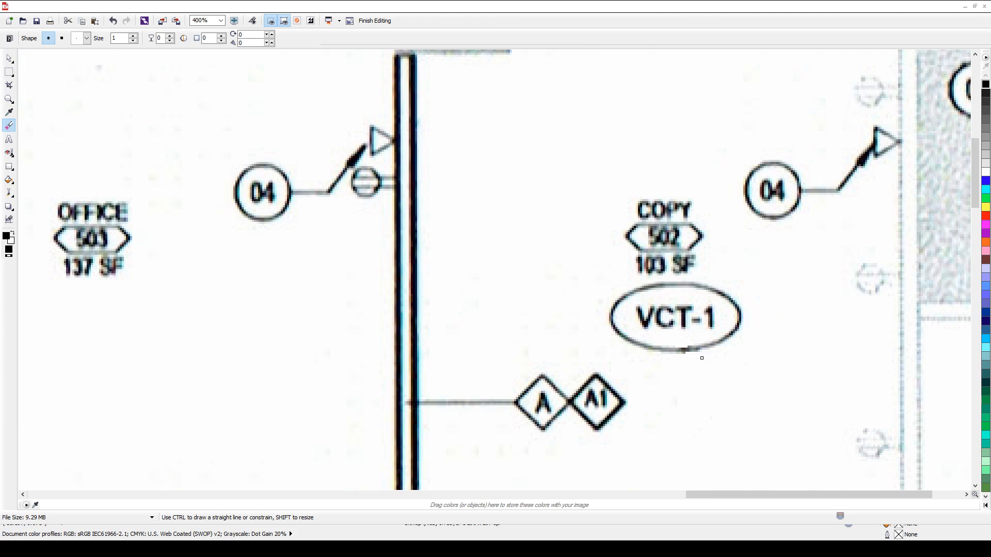
scroll(495, 272, up, 3)
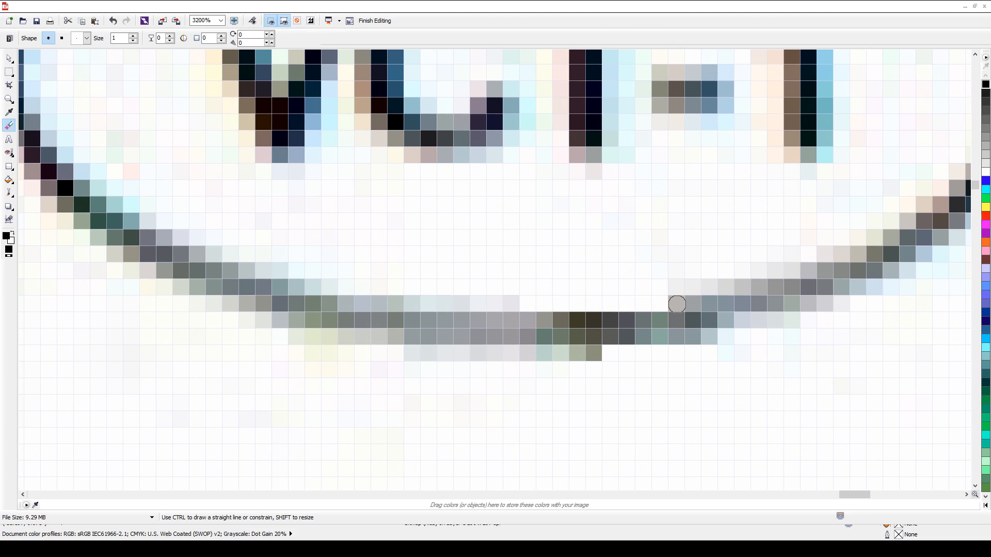
scroll(528, 338, down, 4)
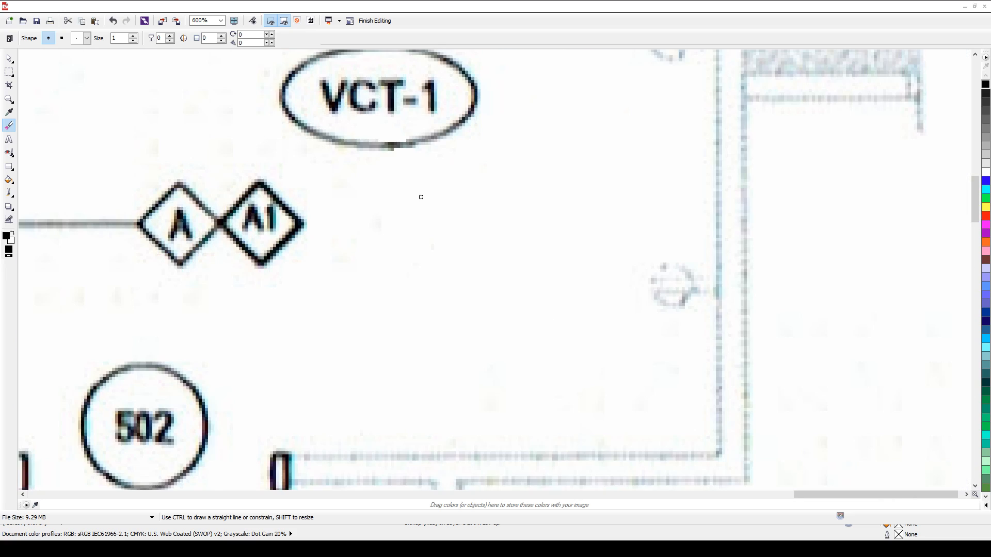
Erase the garbled, double-printed OFFICE label above the 504 room tag with a size 10 eraser
key(F3)
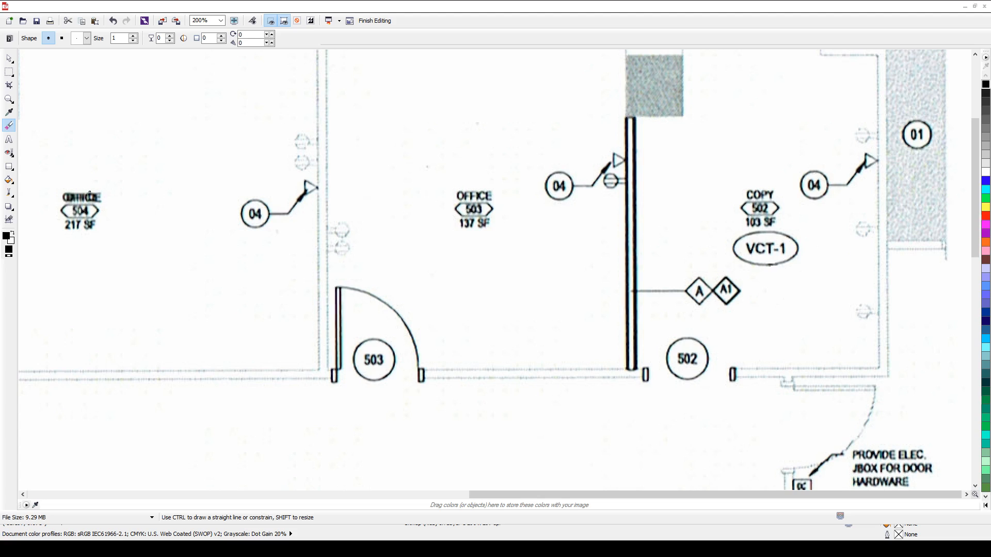
scroll(38, 171, up, 1)
scroll(316, 281, down, 1)
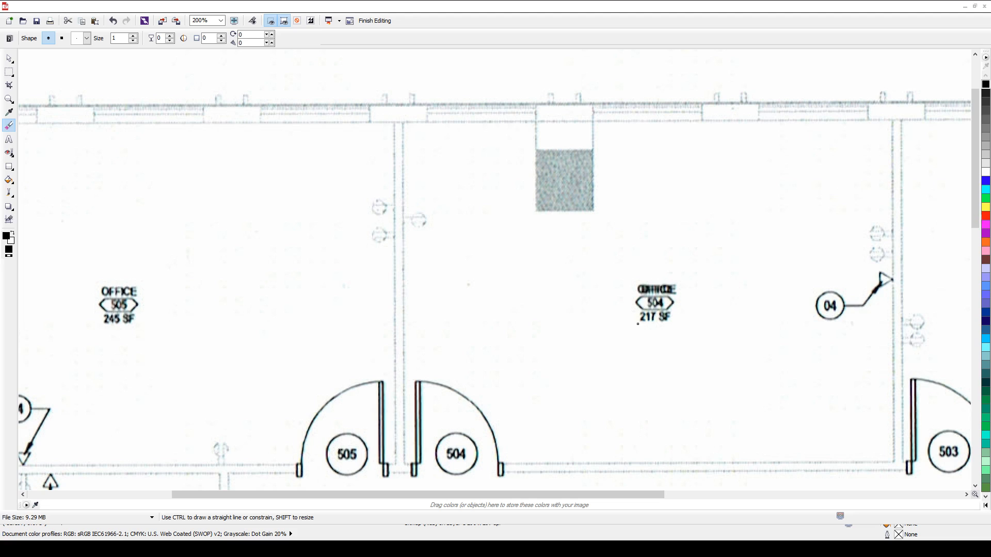
scroll(632, 326, down, 1)
scroll(527, 254, up, 1)
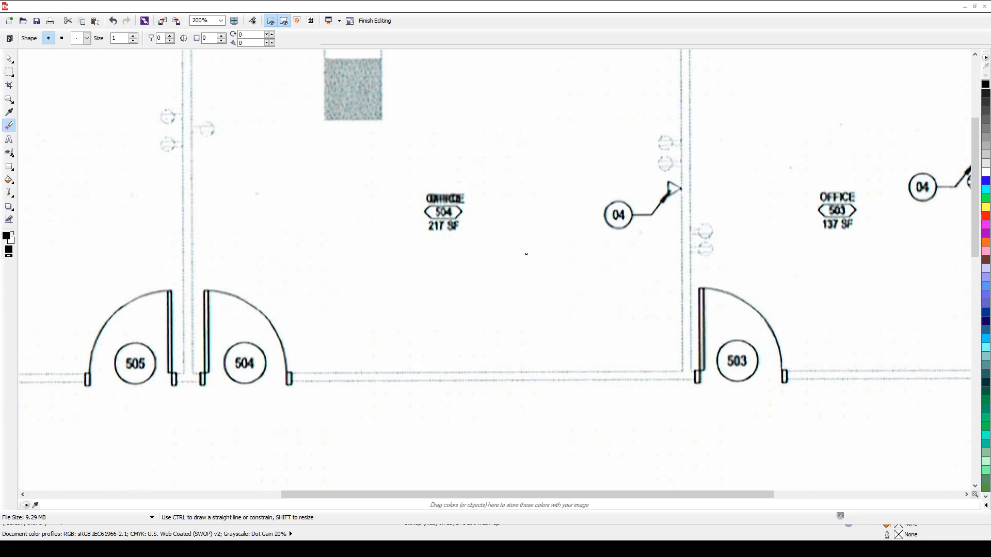
scroll(417, 174, up, 1)
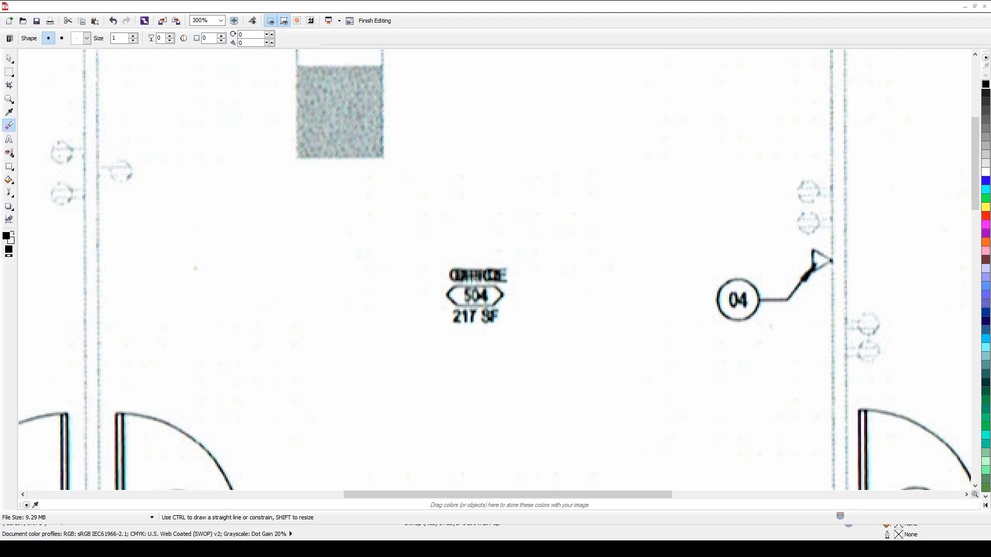
click(98, 45)
mouse_move(508, 275)
mouse_down()
mouse_move(440, 273)
mouse_move(516, 279)
mouse_up()
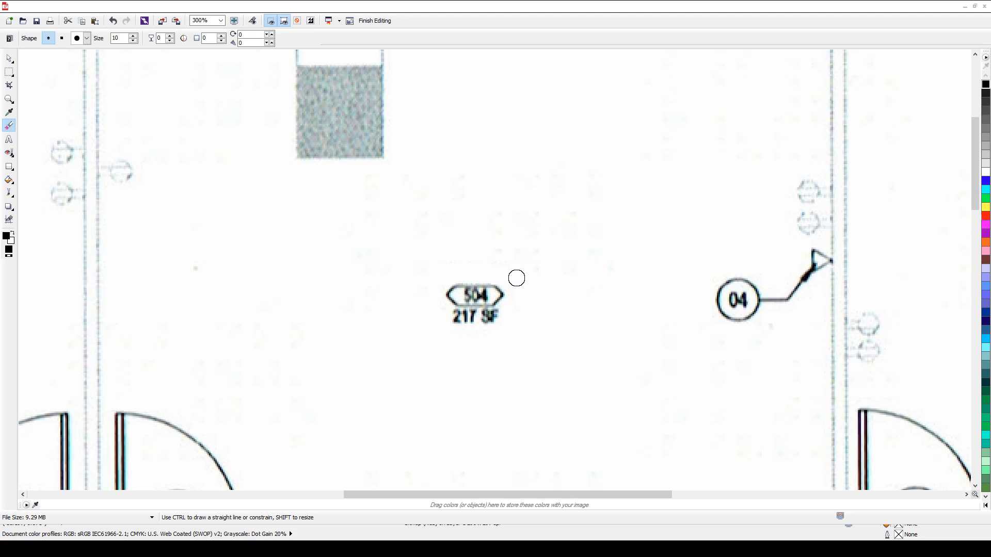
Switch to the Clone tool with the Normal Clone preset and close the Brush Settings
scroll(372, 254, down, 1)
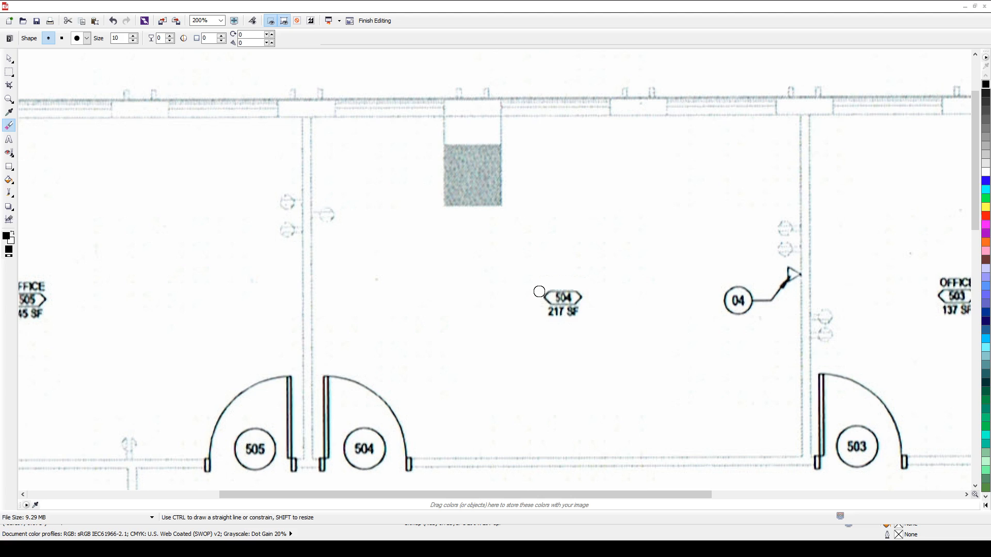
scroll(482, 292, down, 1)
scroll(576, 245, up, 1)
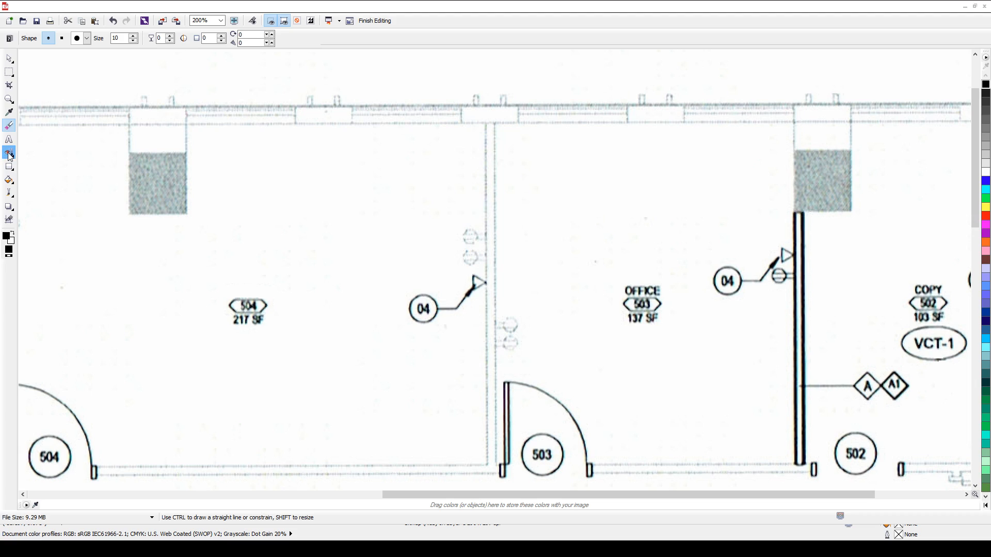
click(10, 155)
double_click(11, 155)
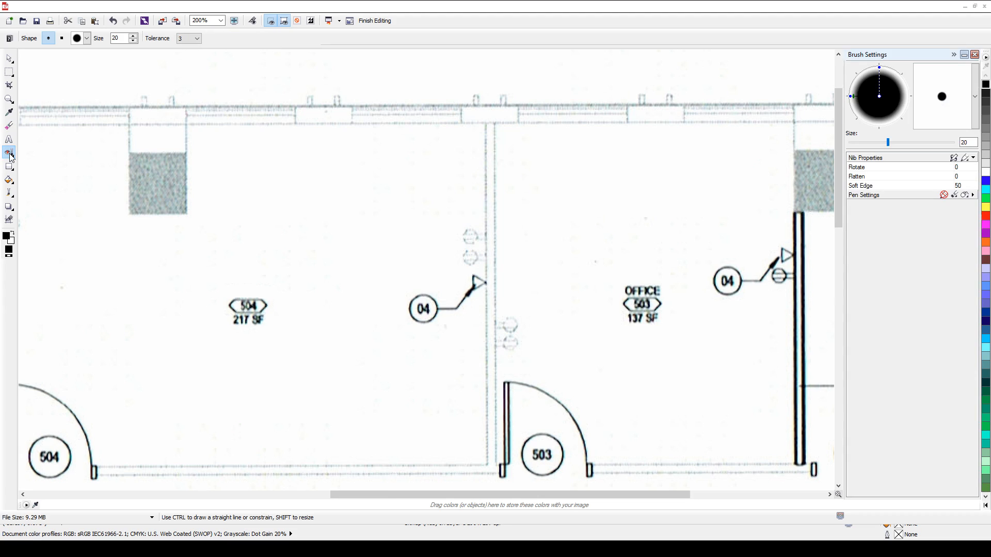
click(974, 54)
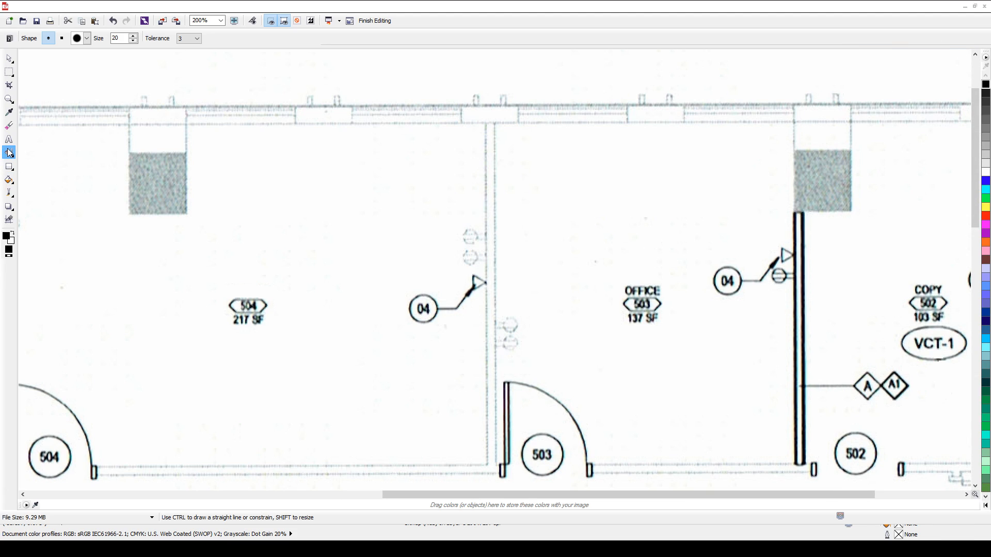
key(c)
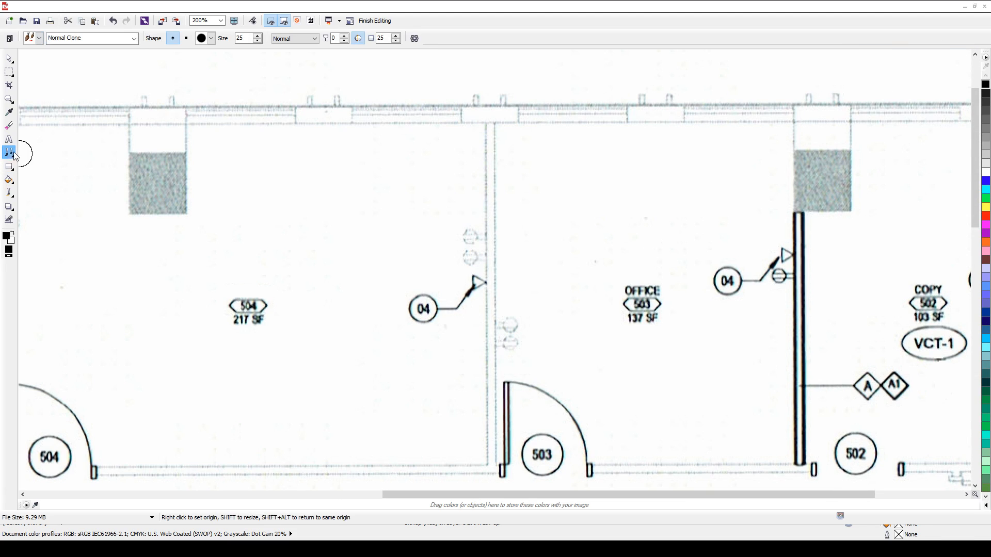
click(48, 174)
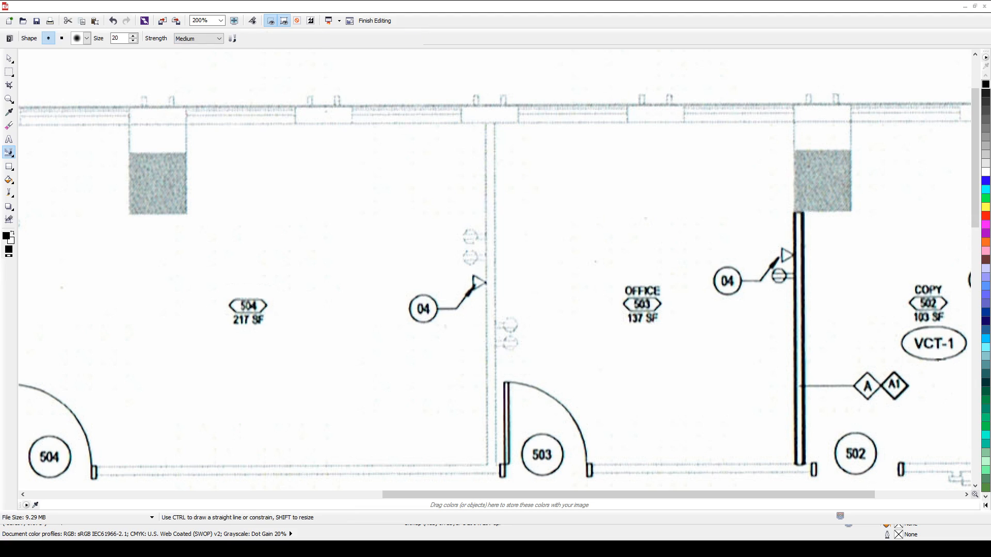
click(12, 155)
click(66, 164)
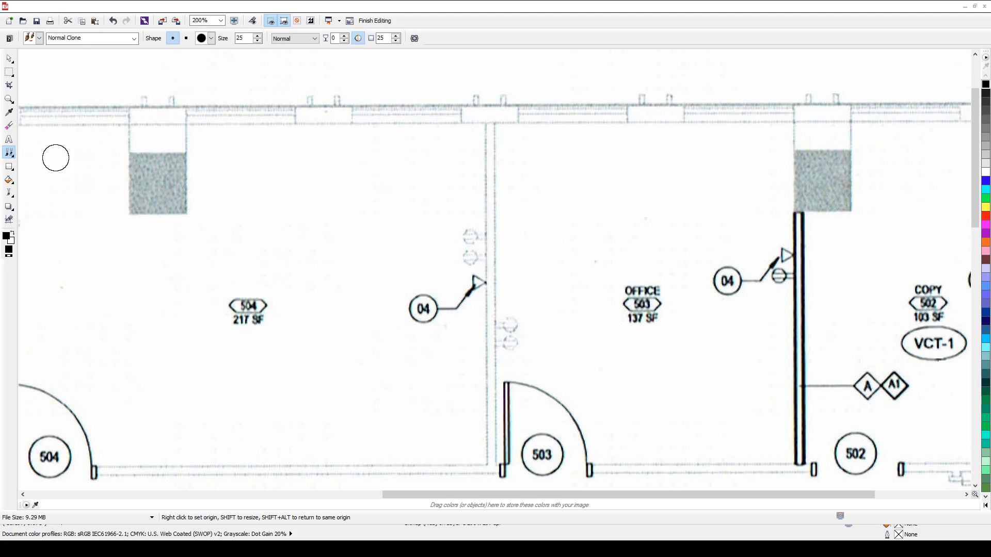
Configure the clone brush as a round nib of size 10 with feather 0, keeping Normal mode and transparency 0
click(13, 155)
click(229, 77)
double_click(248, 41)
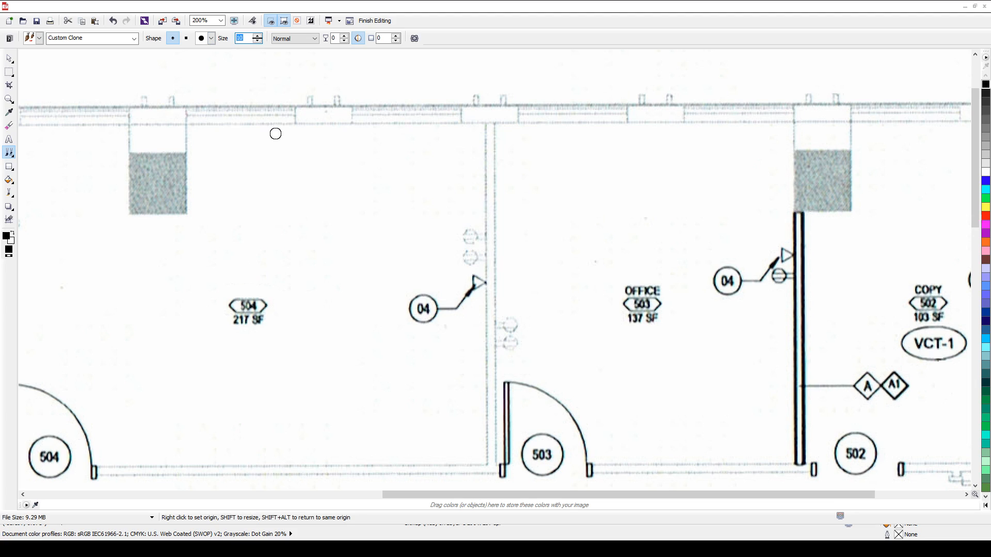
click(315, 39)
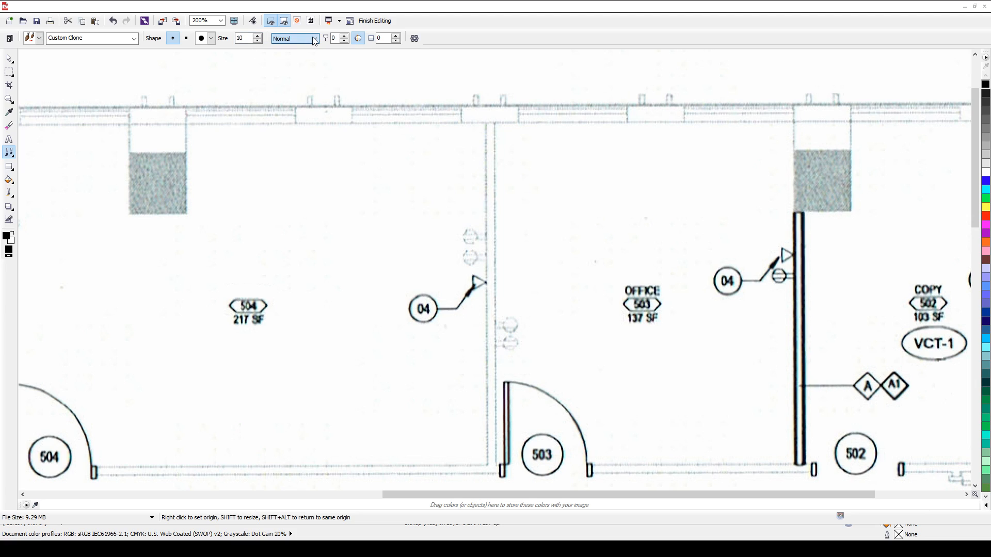
click(337, 38)
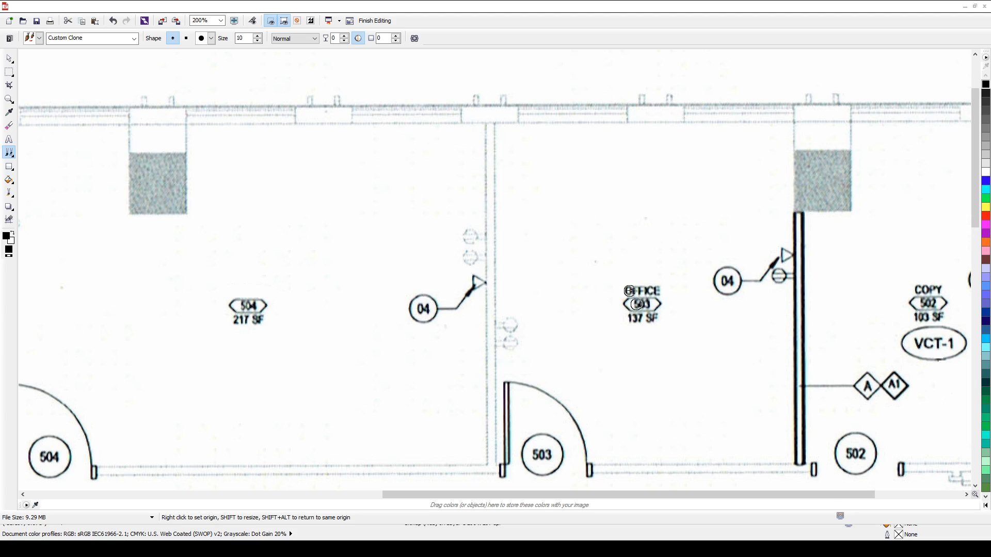
scroll(643, 284, up, 3)
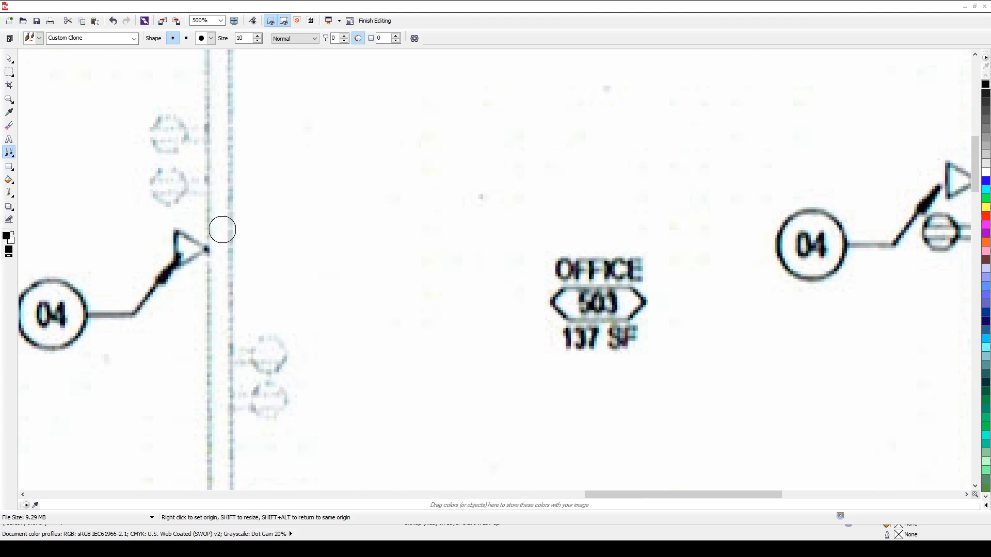
Clone the OFFICE label above the 503 room tag onto the blank area beside it in the same room
scroll(464, 266, up, 2)
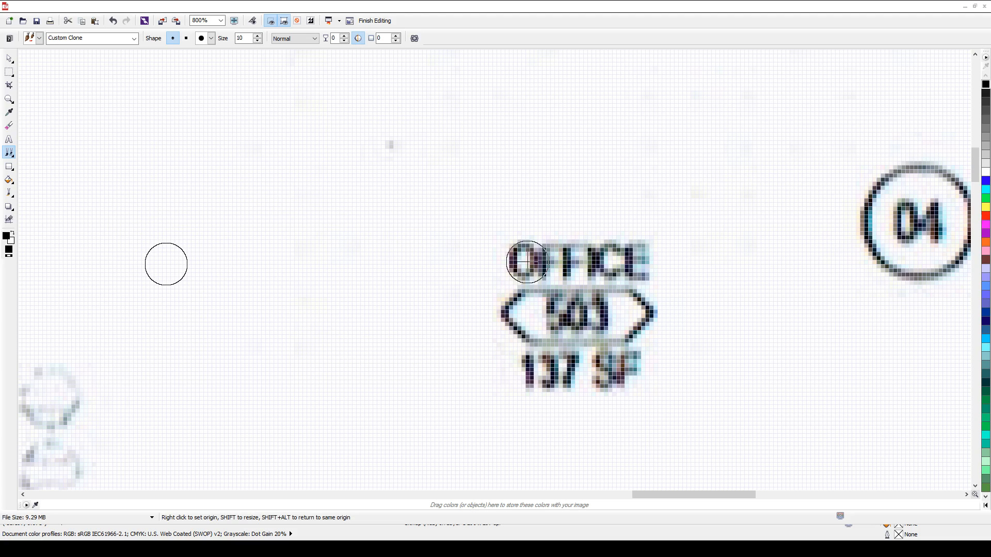
click(165, 264)
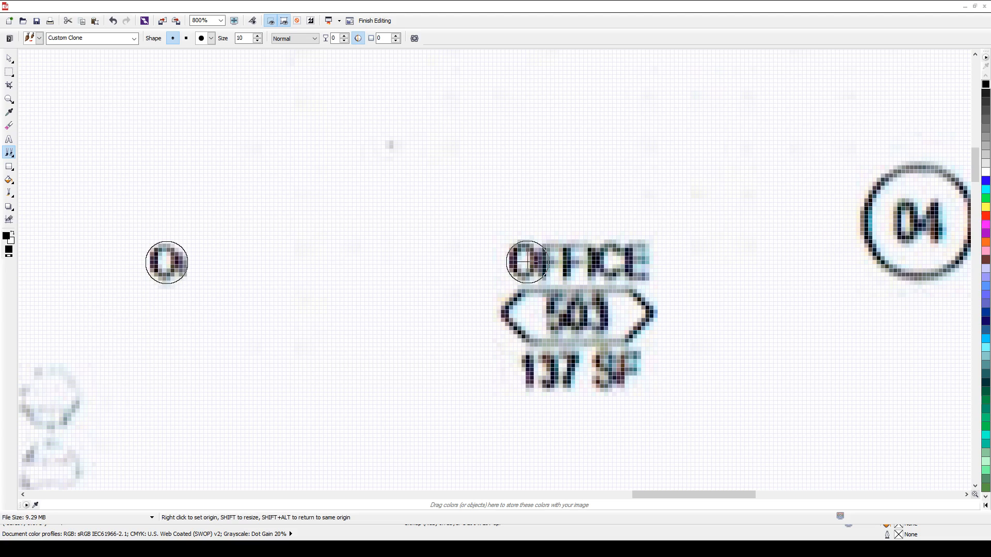
drag(181, 262, 250, 262)
mouse_move(248, 264)
mouse_down()
mouse_move(297, 264)
mouse_move(237, 268)
mouse_move(286, 263)
mouse_move(282, 275)
mouse_move(159, 274)
mouse_move(140, 261)
mouse_move(285, 254)
mouse_up()
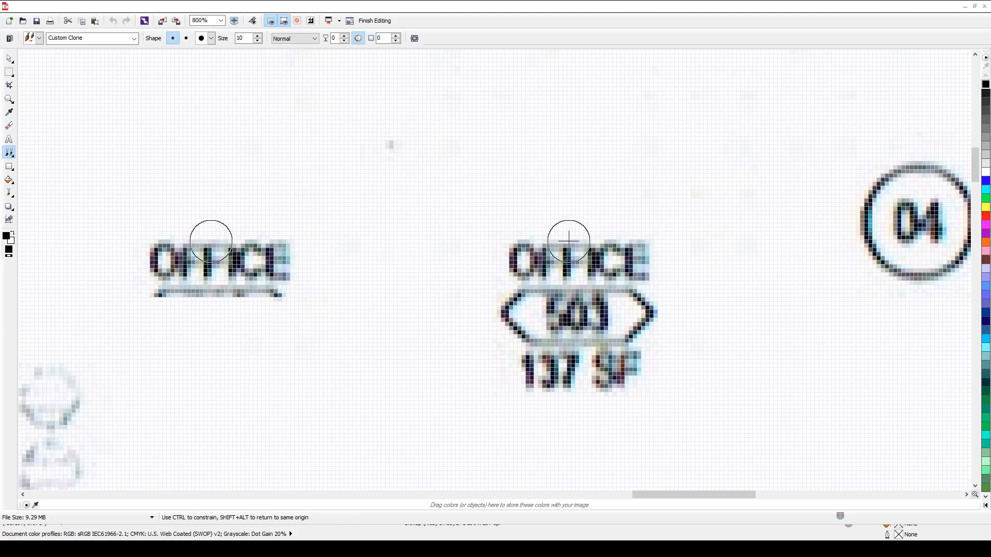
mouse_move(211, 241)
mouse_down()
mouse_move(294, 258)
mouse_move(288, 274)
mouse_up()
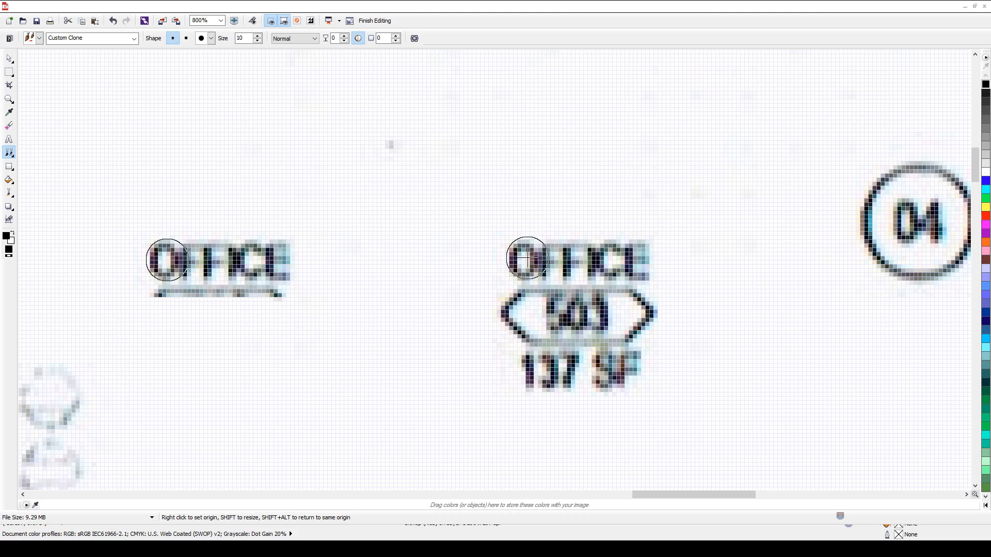
scroll(256, 276, down, 1)
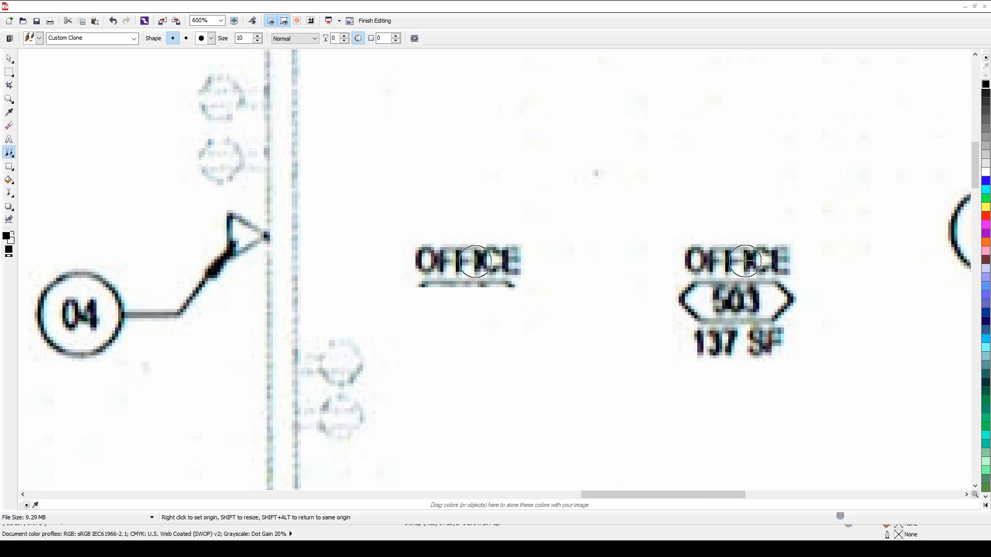
scroll(578, 283, down, 2)
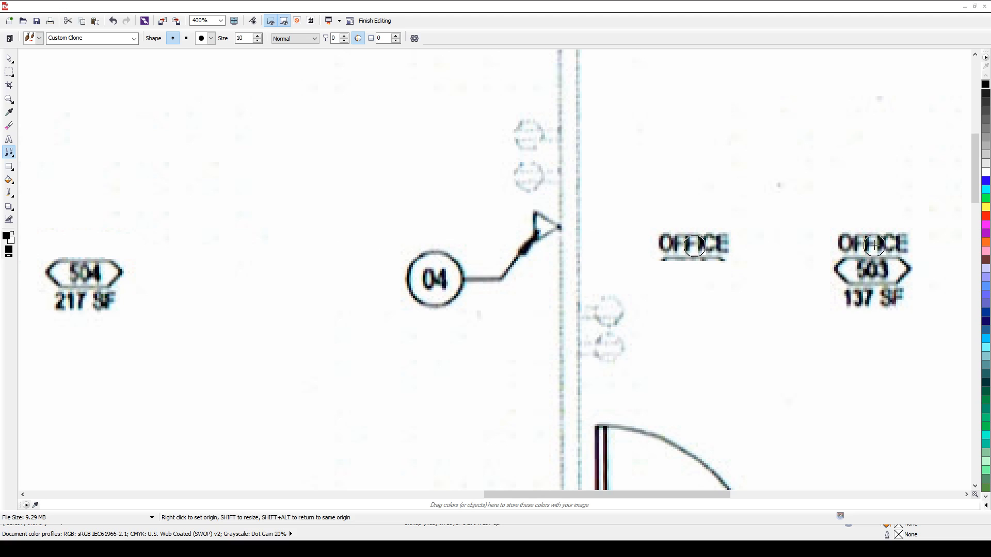
Undo the trial clone strokes of the OFFICE label and the stray clone stroke in room 504
key(ctrl+z)
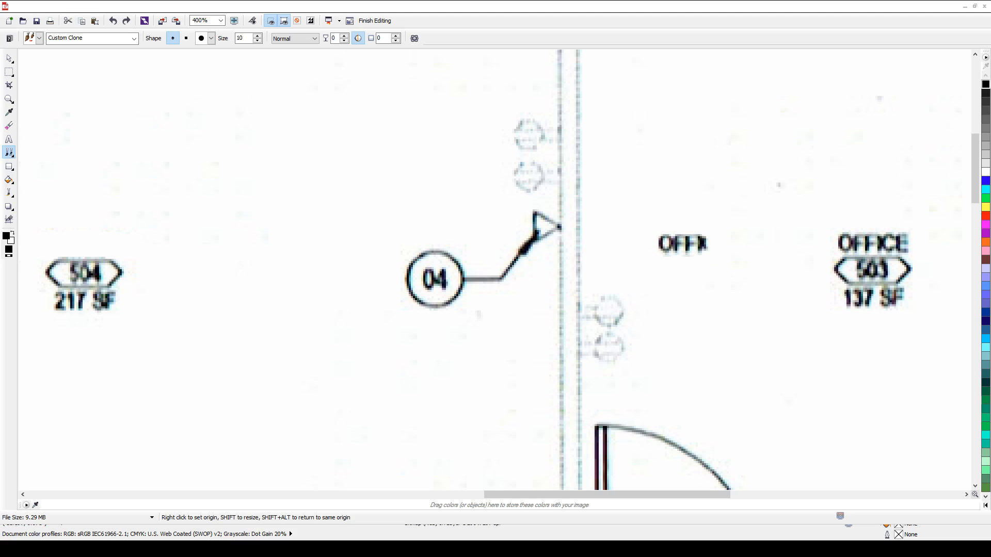
key(ctrl+z)
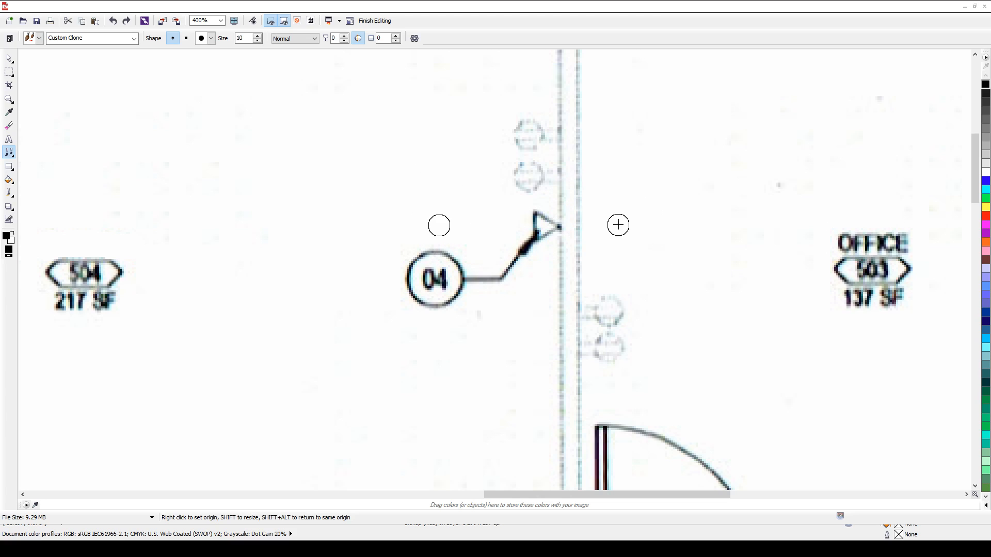
drag(460, 169, 302, 170)
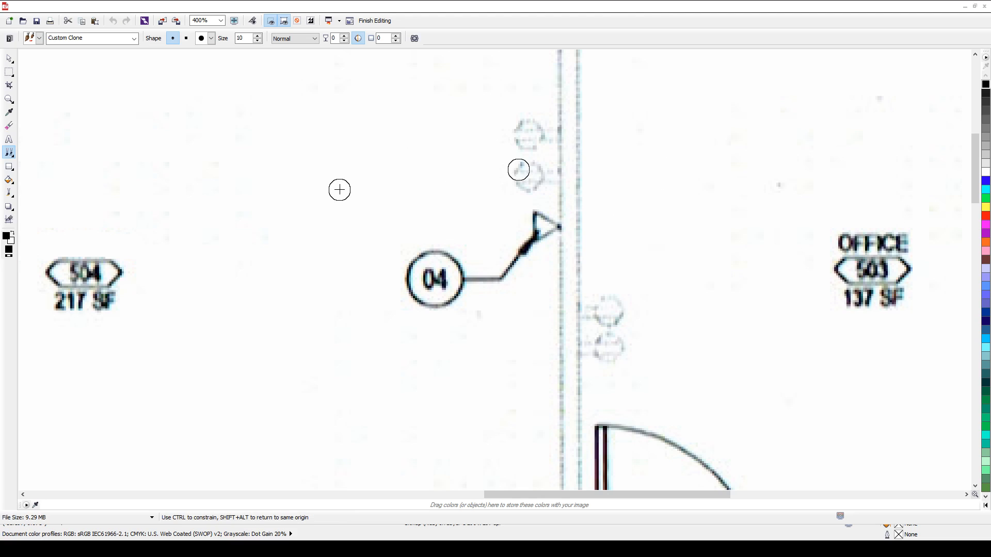
key(ctrl+z)
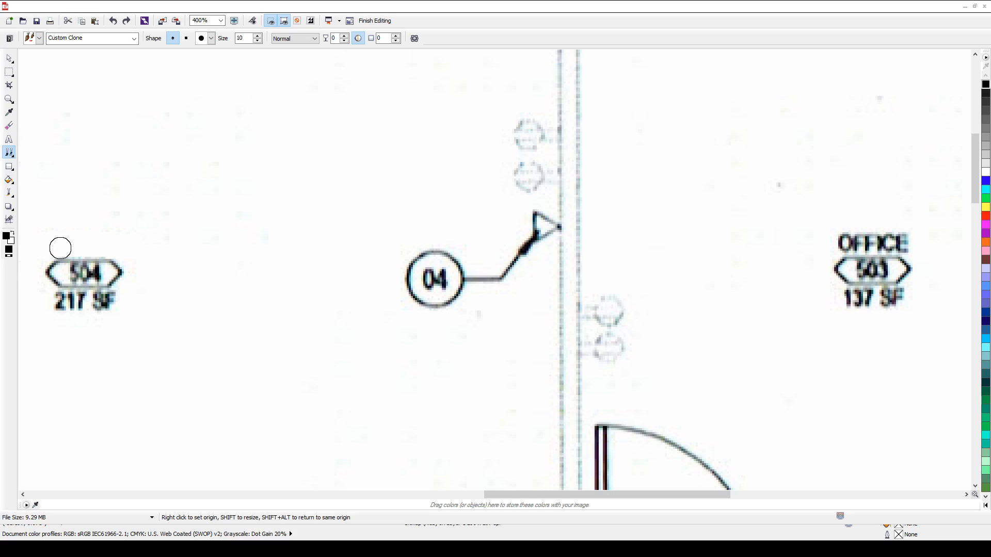
Clone the OFFICE label from room 503 directly above the 504 room tag
click(60, 248)
click(60, 248)
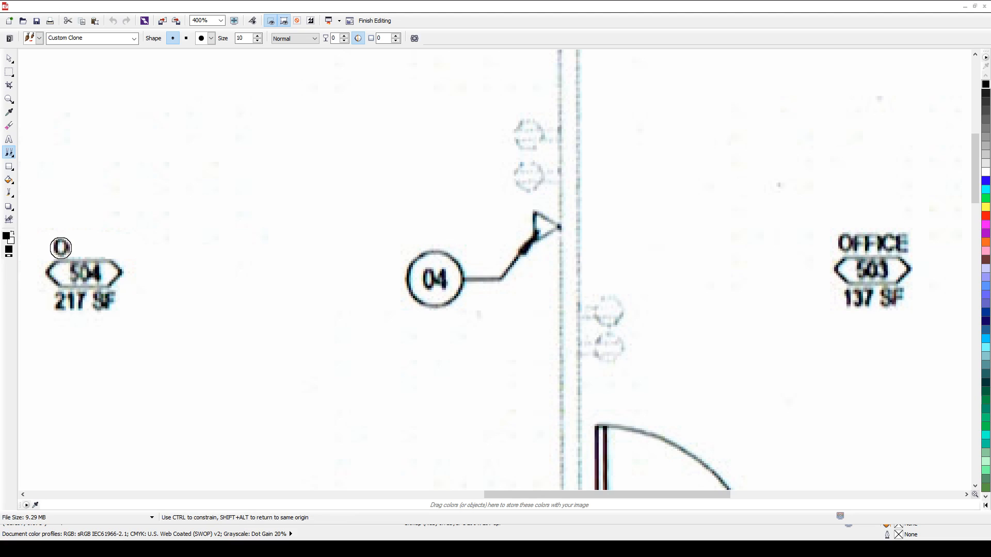
drag(61, 248, 124, 245)
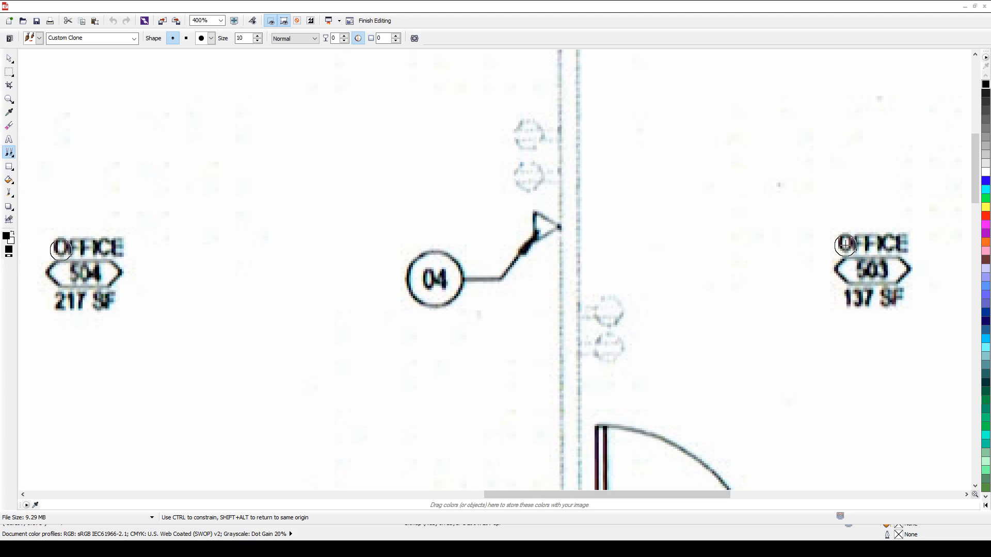
drag(80, 251, 124, 250)
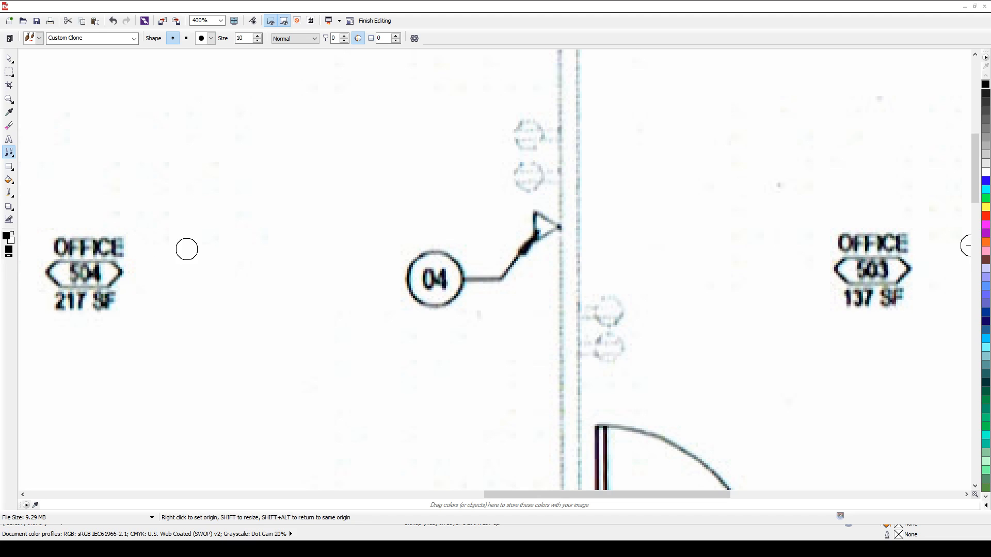
Erase the leaf, hinge-side jamb and adjoining start of the swing arc of door 504 with the size 10 eraser
scroll(190, 249, down, 1)
scroll(188, 243, down, 1)
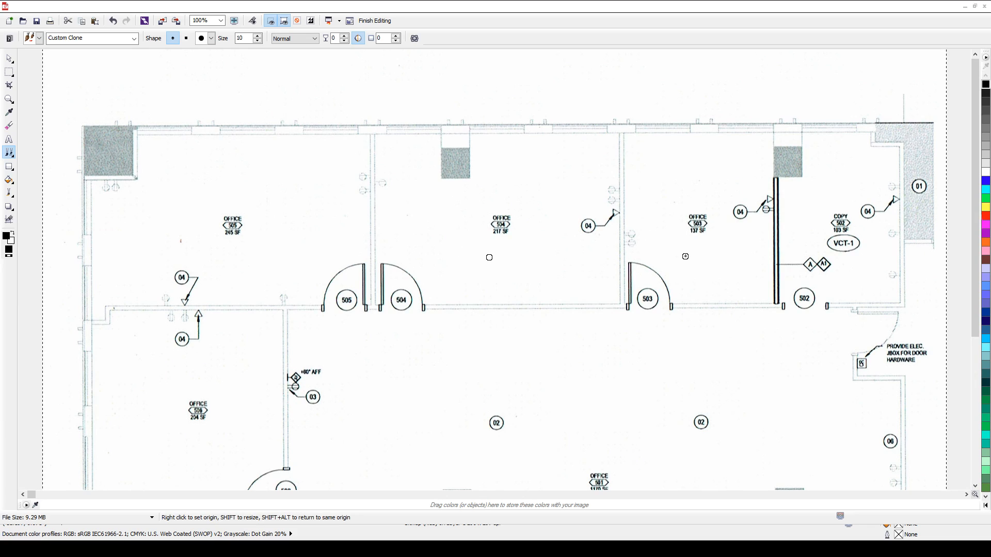
scroll(509, 224, up, 1)
scroll(393, 269, down, 1)
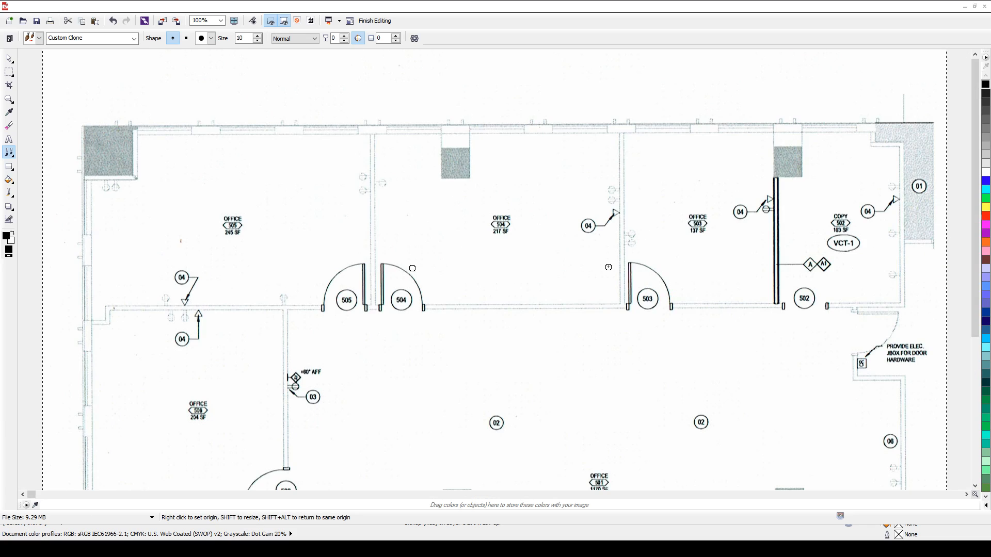
scroll(396, 307, up, 1)
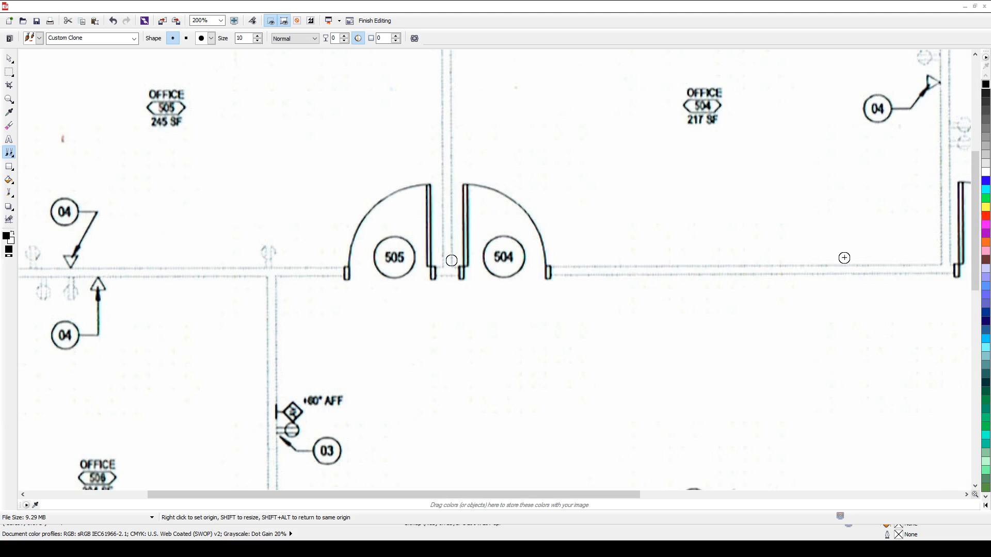
scroll(246, 220, down, 1)
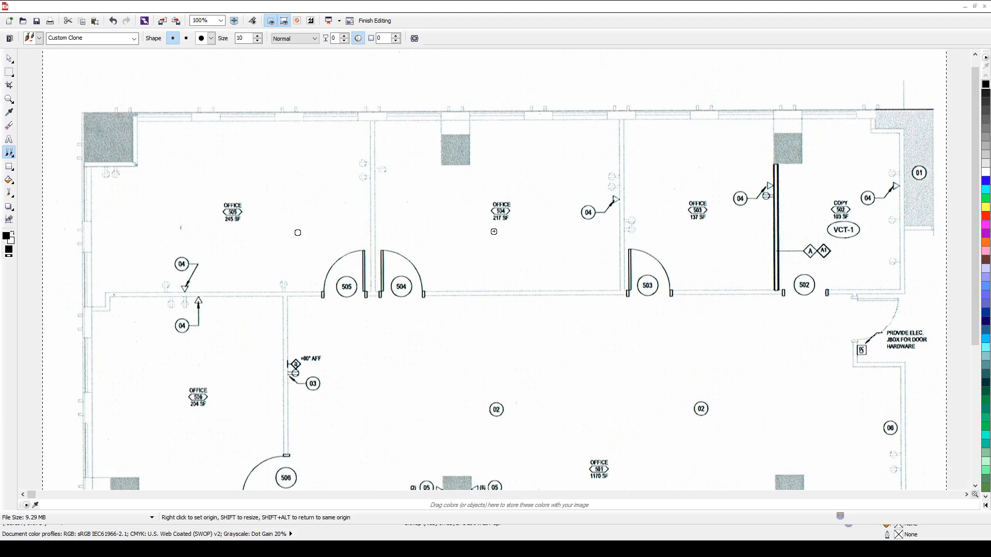
scroll(381, 271, up, 1)
key(p)
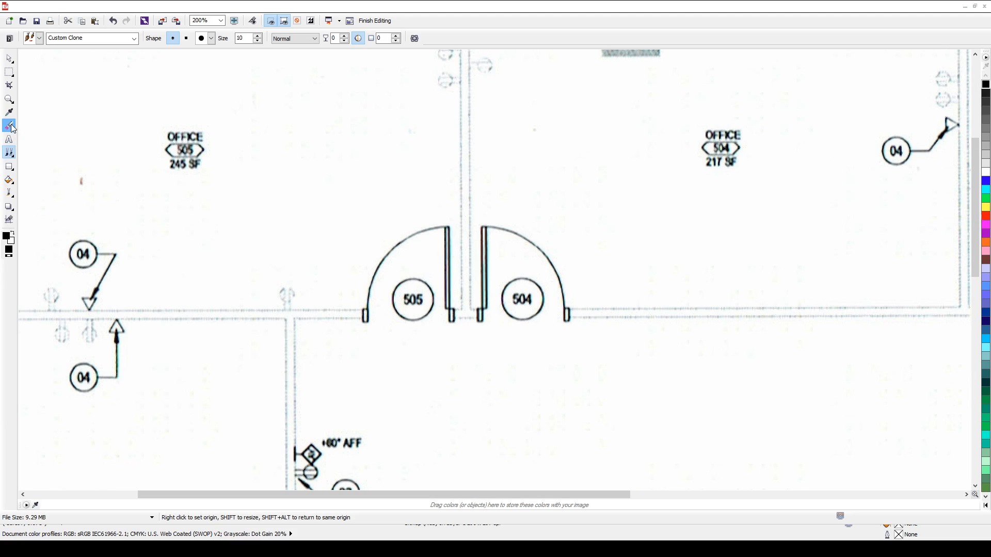
mouse_move(485, 214)
mouse_down()
mouse_move(483, 325)
mouse_move(495, 214)
mouse_move(477, 262)
mouse_up()
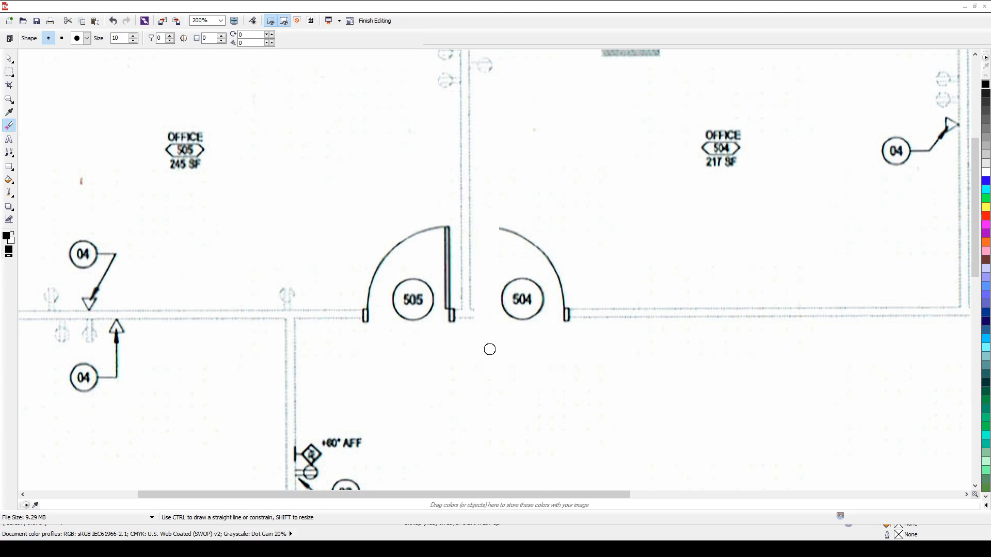
Switch back to the Clone tool and set the clone origin on the hinge-side jamb of door 503
scroll(430, 340, down, 1)
scroll(555, 248, up, 1)
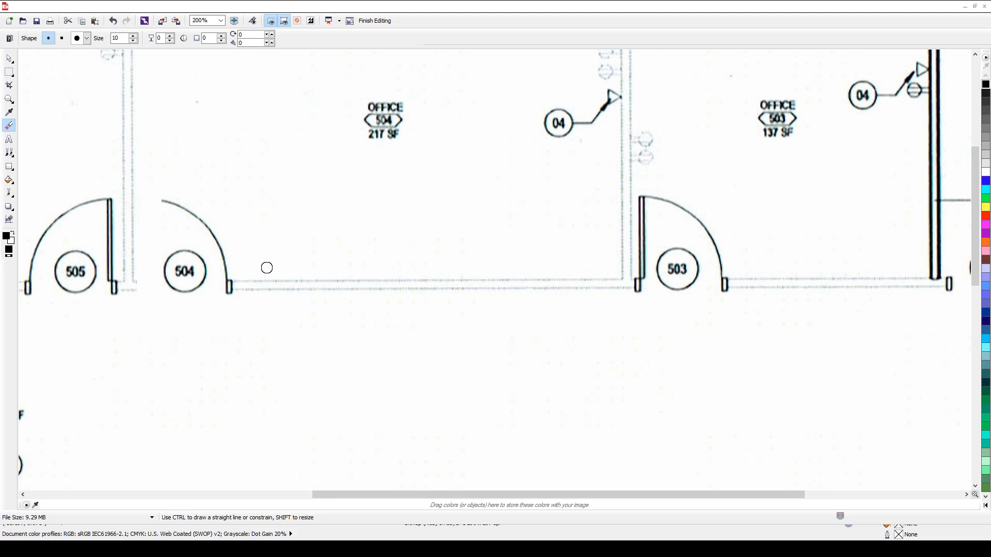
click(9, 154)
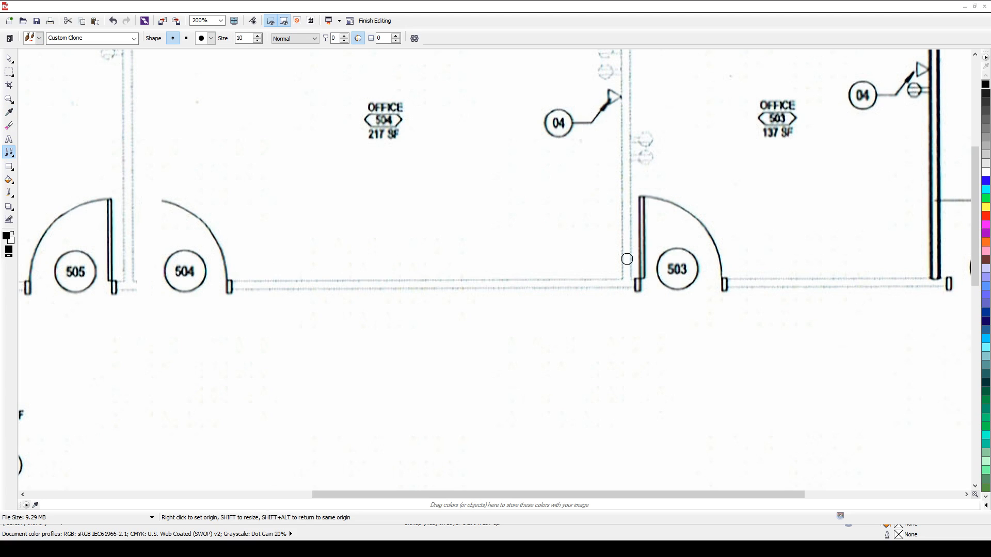
scroll(640, 280, up, 2)
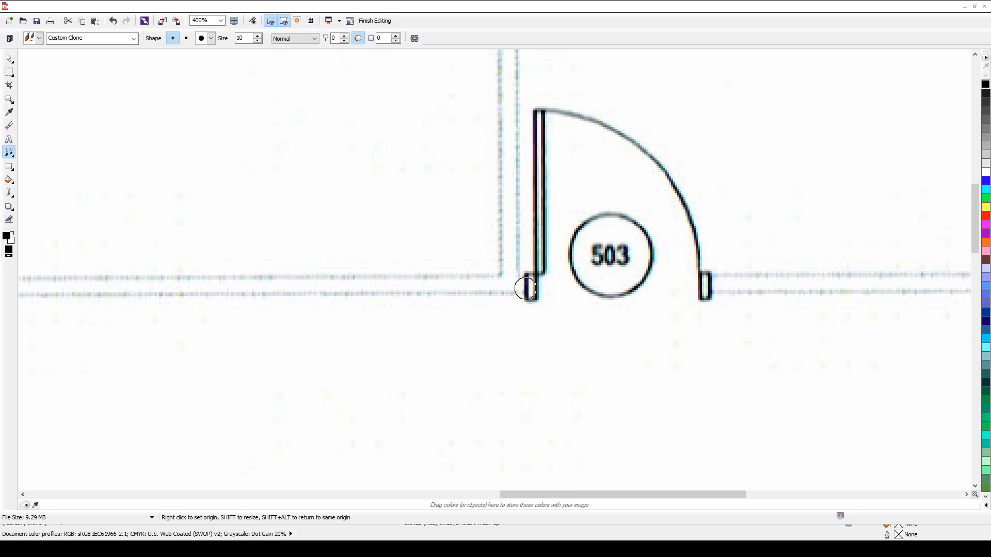
scroll(431, 258, up, 3)
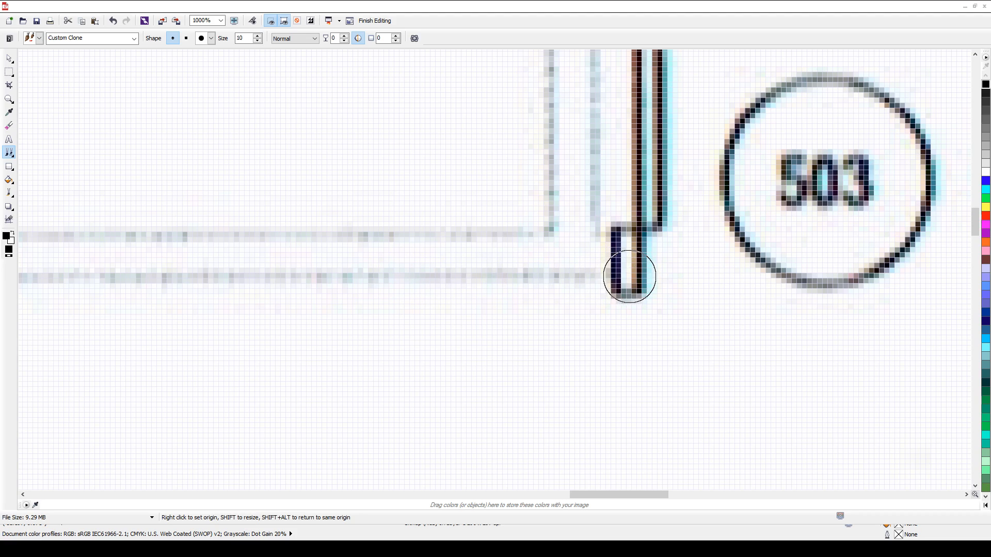
right_click(628, 275)
Clone the jamb and the lower part of the door leaf from door 503 onto the erased wall end at door 504
scroll(628, 276, down, 4)
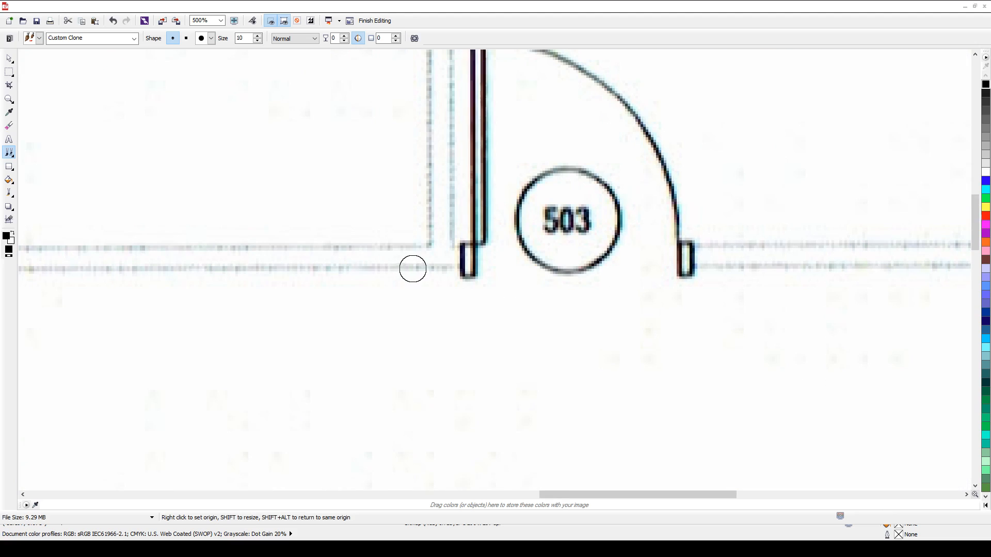
scroll(452, 271, down, 1)
scroll(103, 272, up, 1)
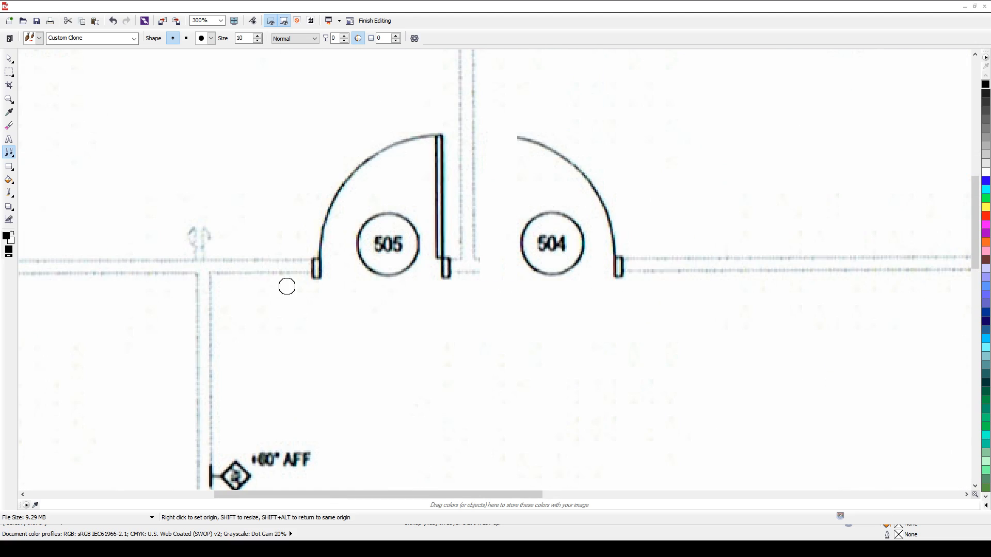
scroll(493, 269, up, 2)
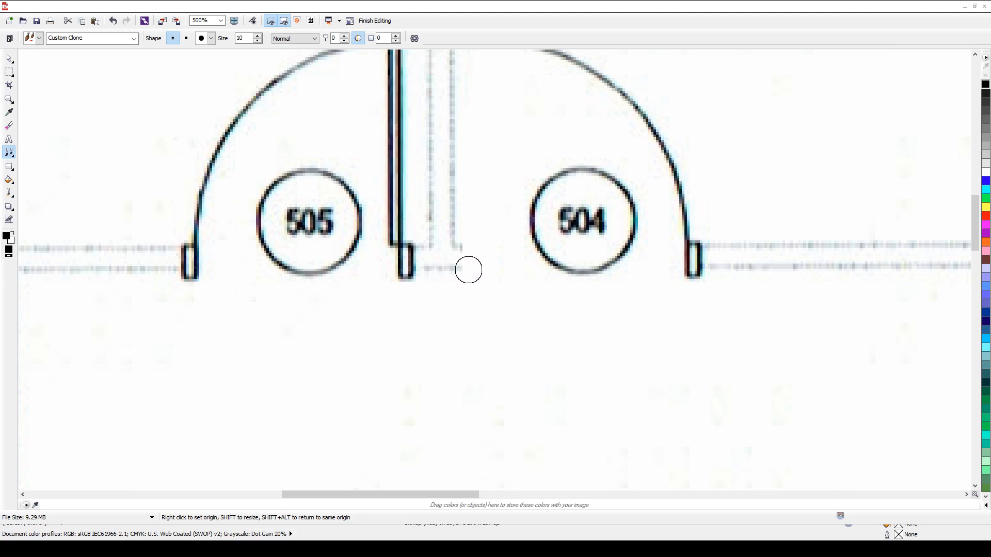
click(470, 270)
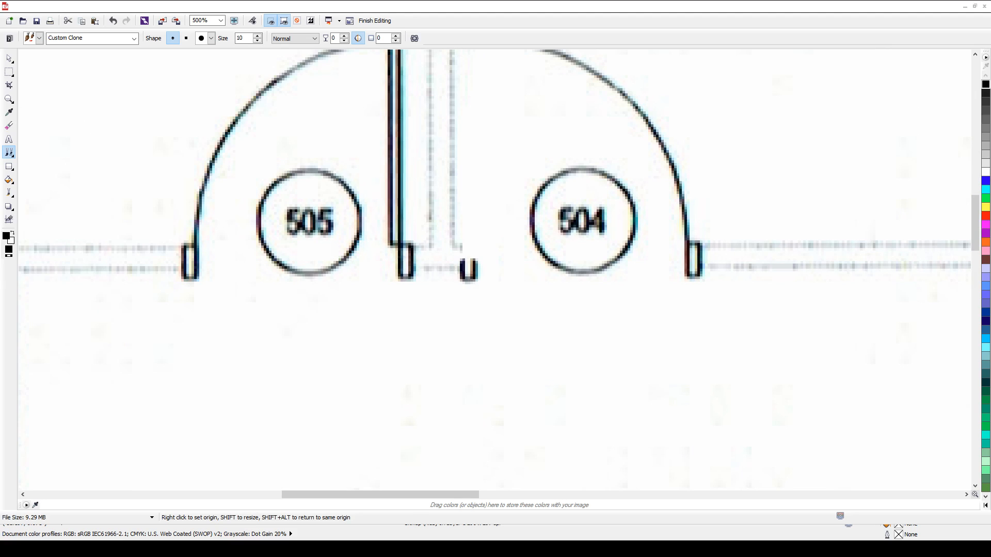
drag(469, 273, 474, 193)
click(471, 280)
Clone the rest of the door leaf and the start of the swing arc up to the existing arc of door 504
scroll(428, 245, down, 3)
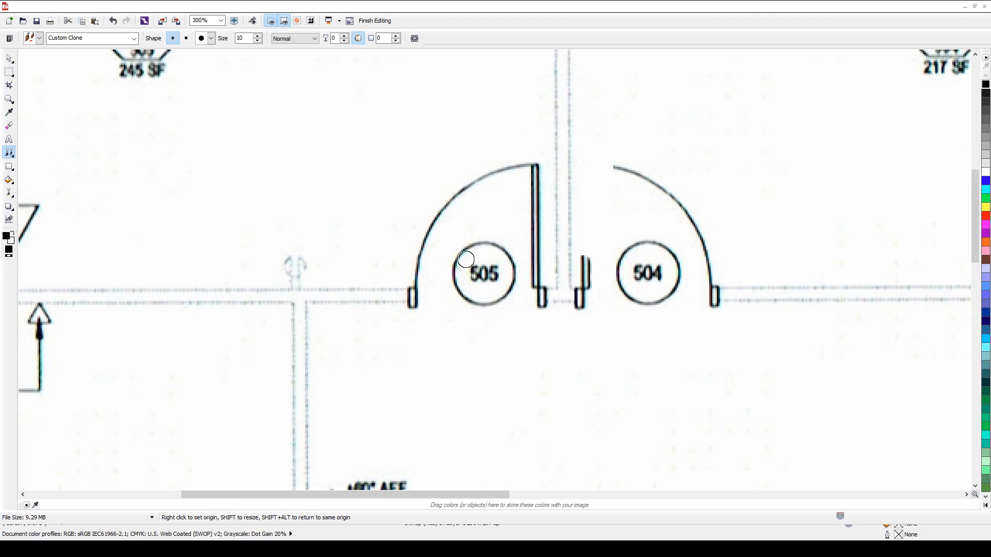
scroll(563, 273, down, 1)
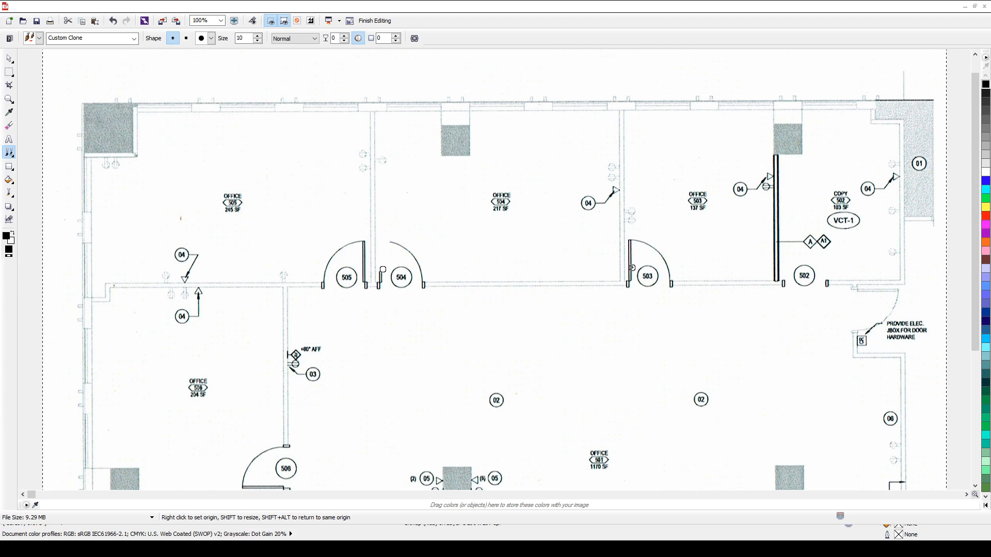
scroll(380, 272, up, 1)
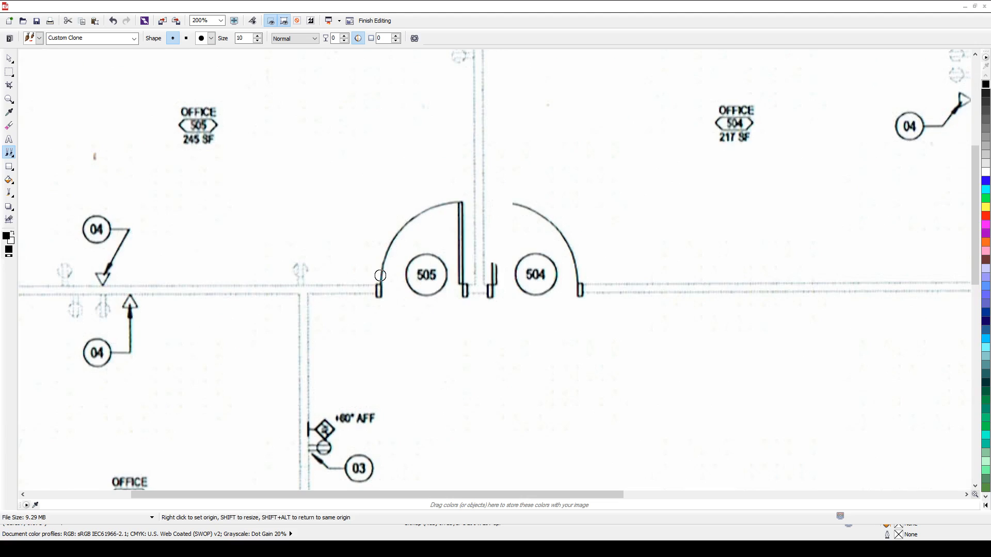
scroll(498, 268, up, 1)
scroll(493, 263, up, 1)
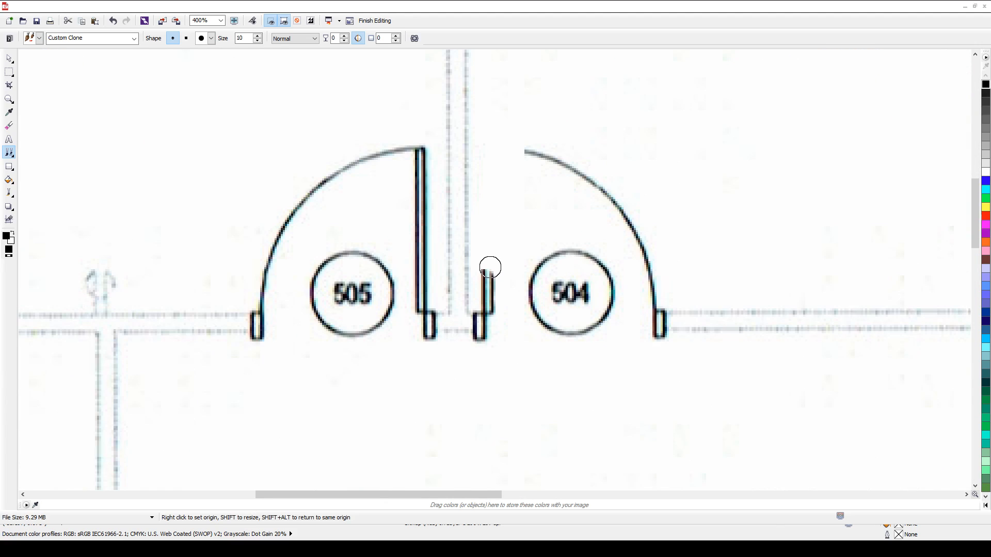
drag(488, 272, 486, 149)
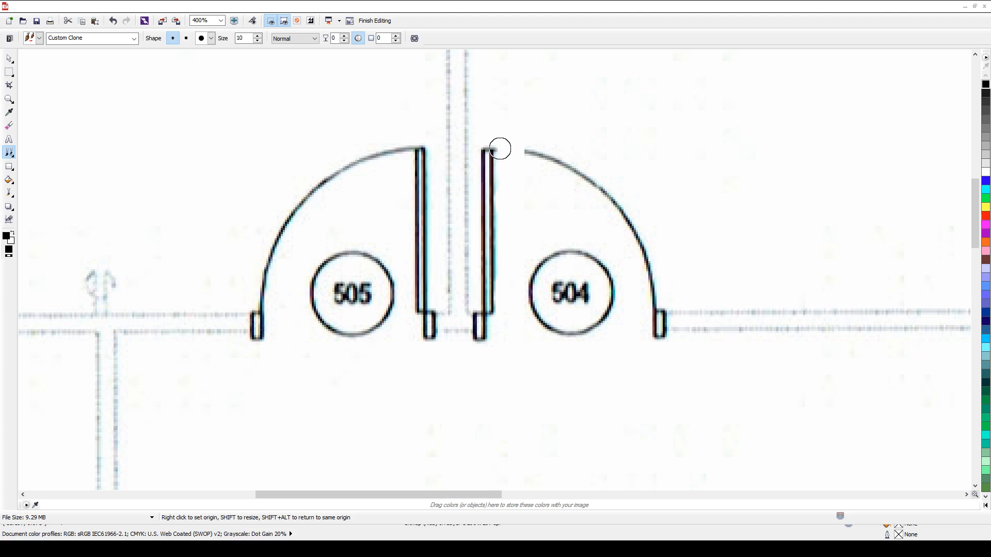
drag(498, 150, 519, 151)
scroll(513, 162, up, 2)
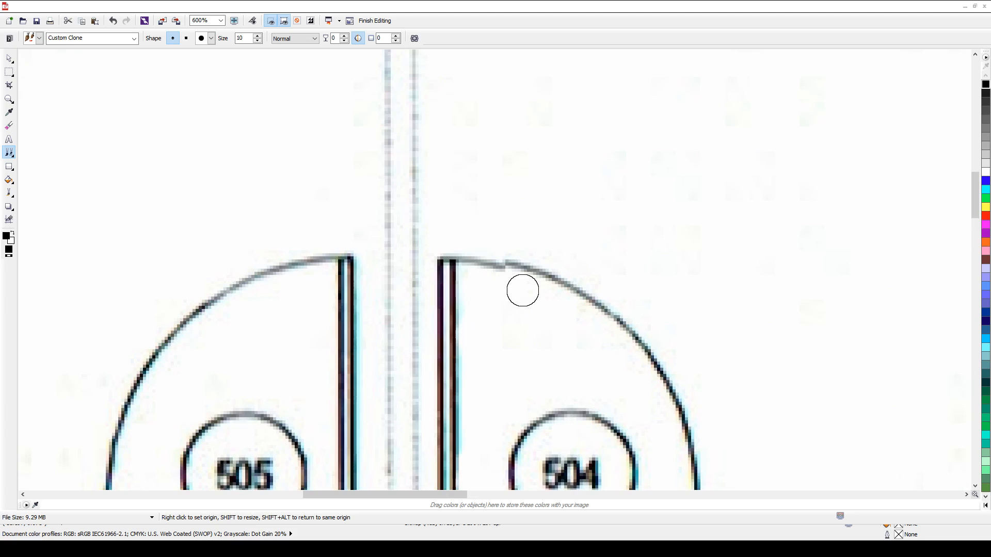
scroll(520, 287, up, 2)
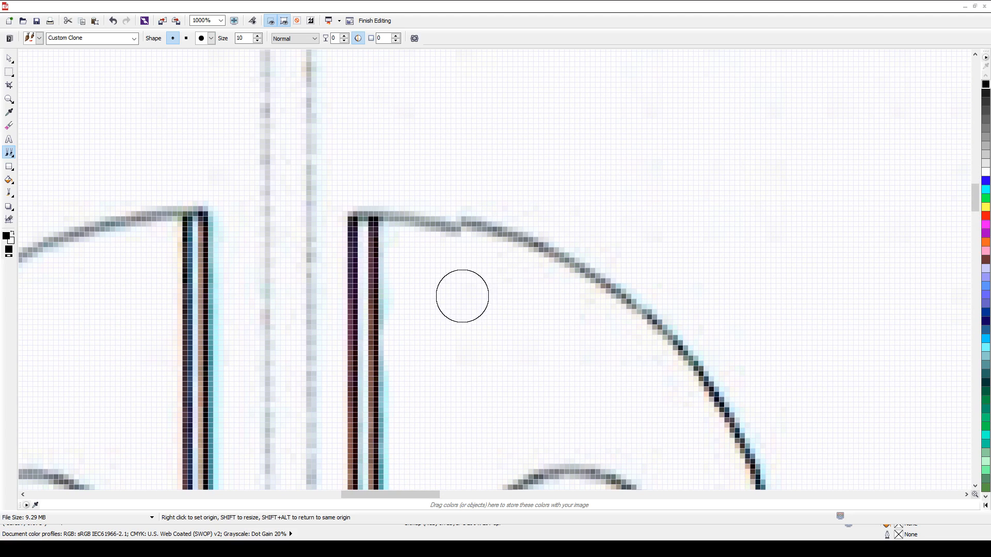
scroll(458, 282, down, 2)
scroll(483, 273, down, 1)
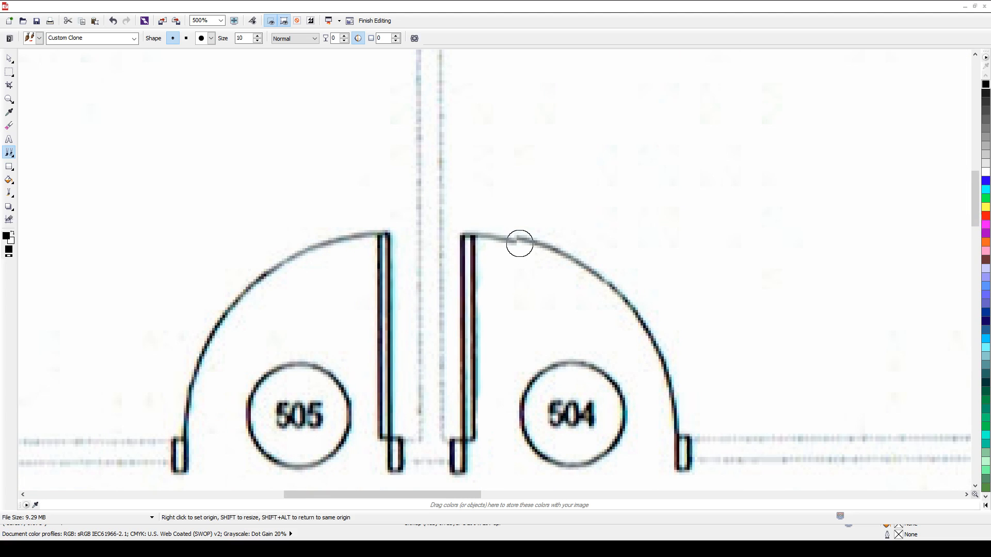
Clone the remaining swing arc and latch-side jamb of door 504, and cover the old jamb's leftovers with adjacent cloned wall lines
mouse_move(520, 243)
mouse_down()
mouse_move(603, 278)
mouse_move(641, 328)
mouse_move(672, 400)
mouse_move(673, 462)
mouse_up()
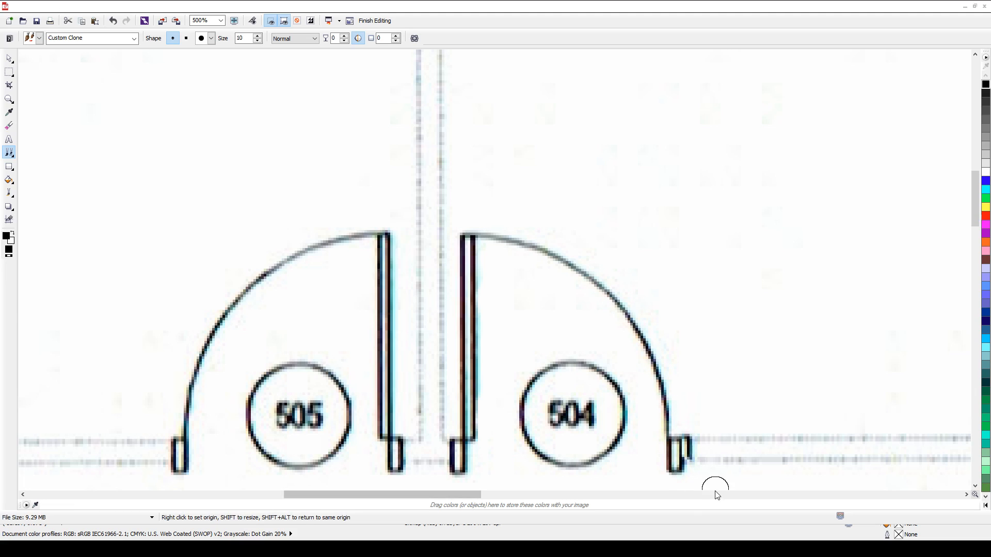
scroll(688, 470, down, 1)
scroll(500, 259, up, 3)
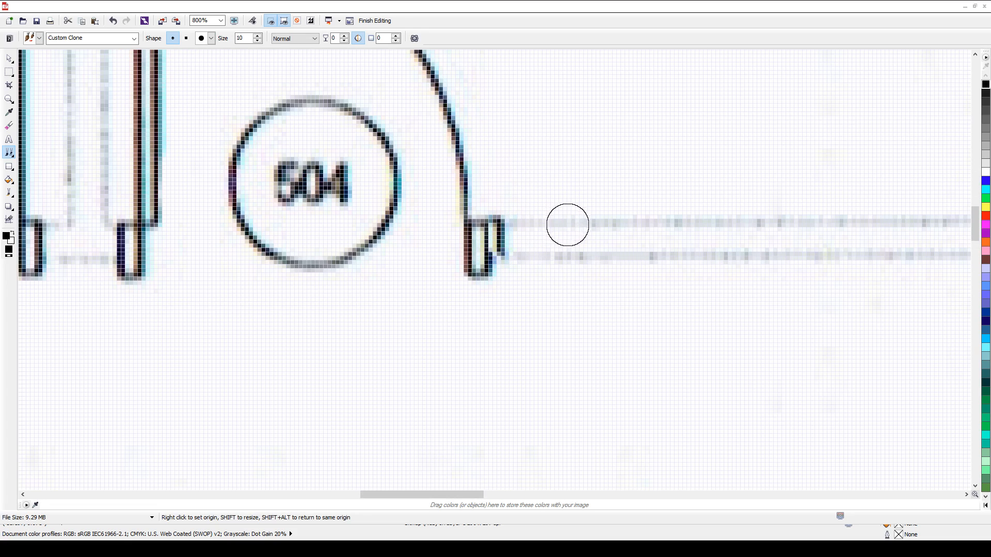
right_click(569, 221)
click(512, 221)
click(509, 217)
click(510, 255)
Examine the whole floor plan for remaining unwanted marks, including the office doors, room labels and the electrical note
scroll(519, 284, down, 3)
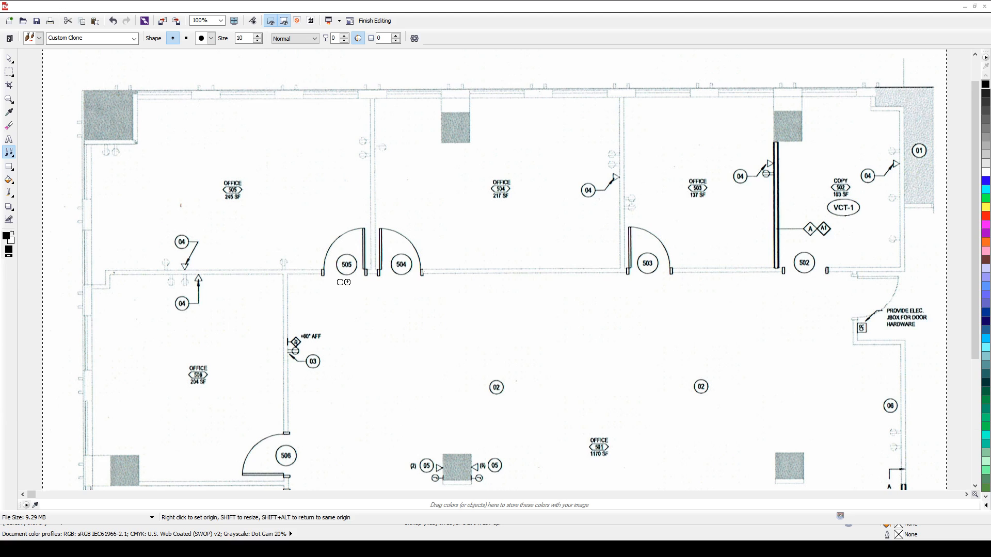
scroll(344, 282, down, 1)
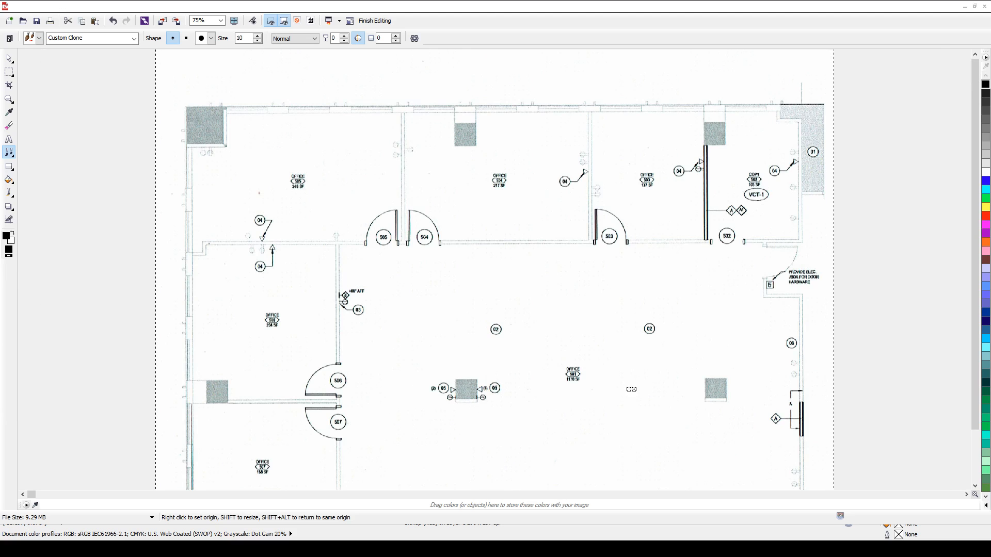
scroll(661, 376, down, 1)
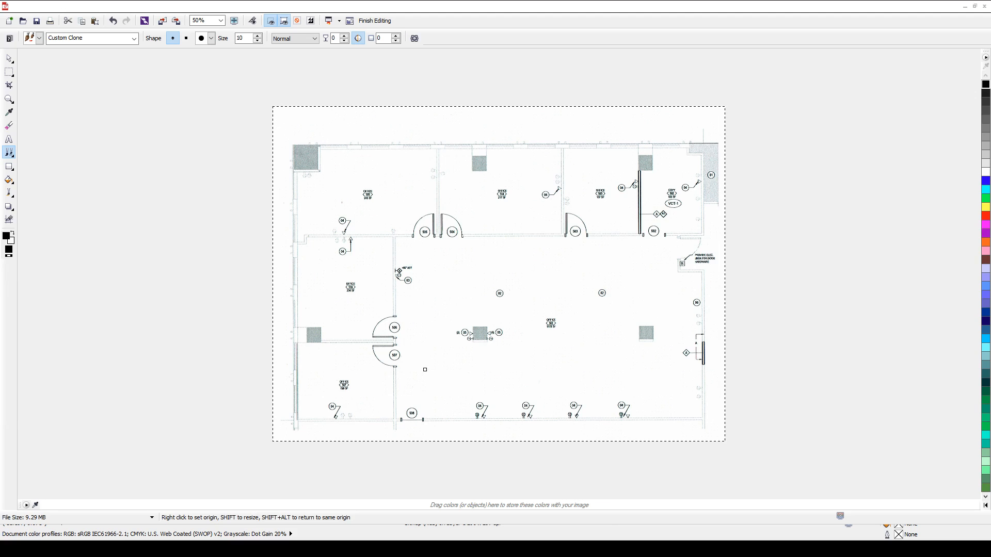
scroll(427, 369, up, 1)
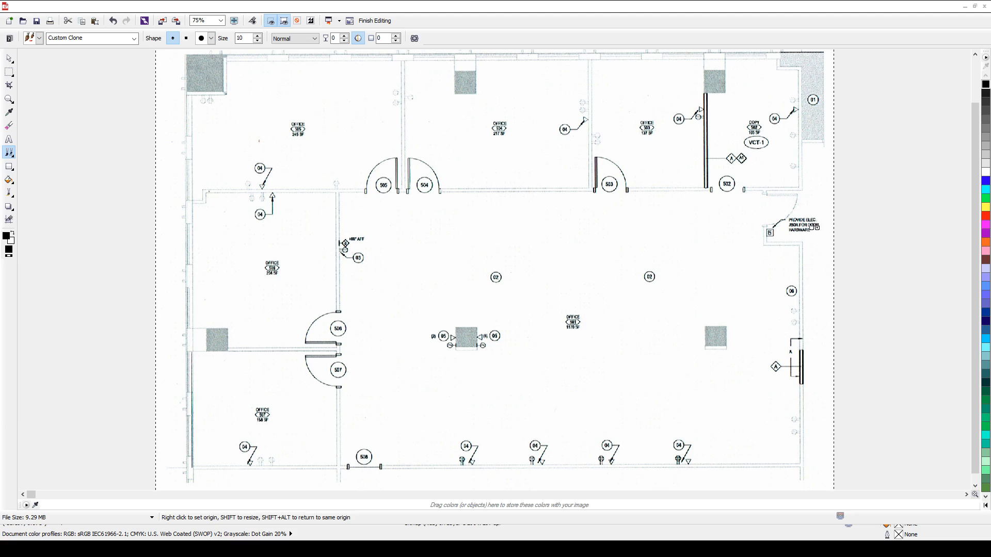
scroll(815, 225, up, 1)
scroll(925, 274, up, 2)
scroll(886, 270, down, 2)
scroll(883, 270, down, 1)
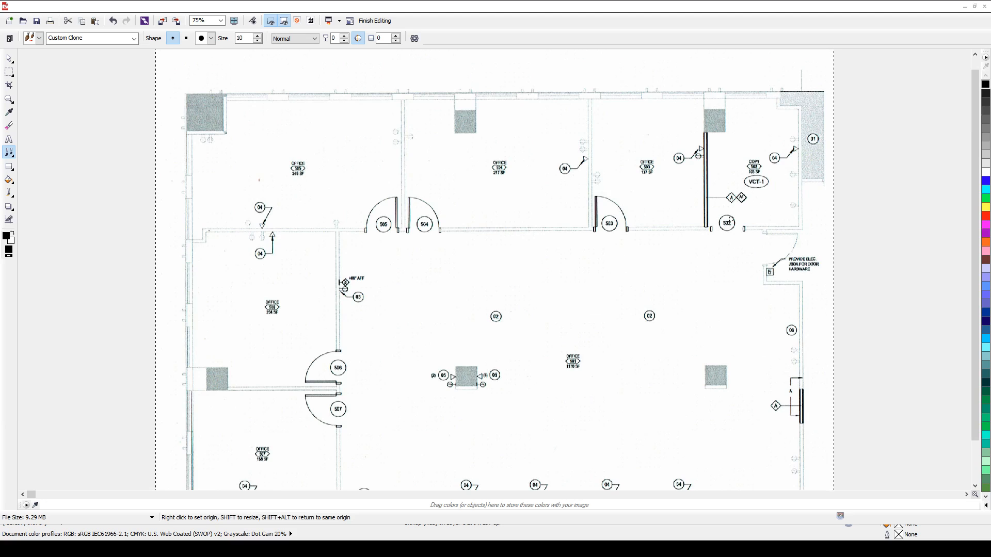
scroll(441, 263, down, 1)
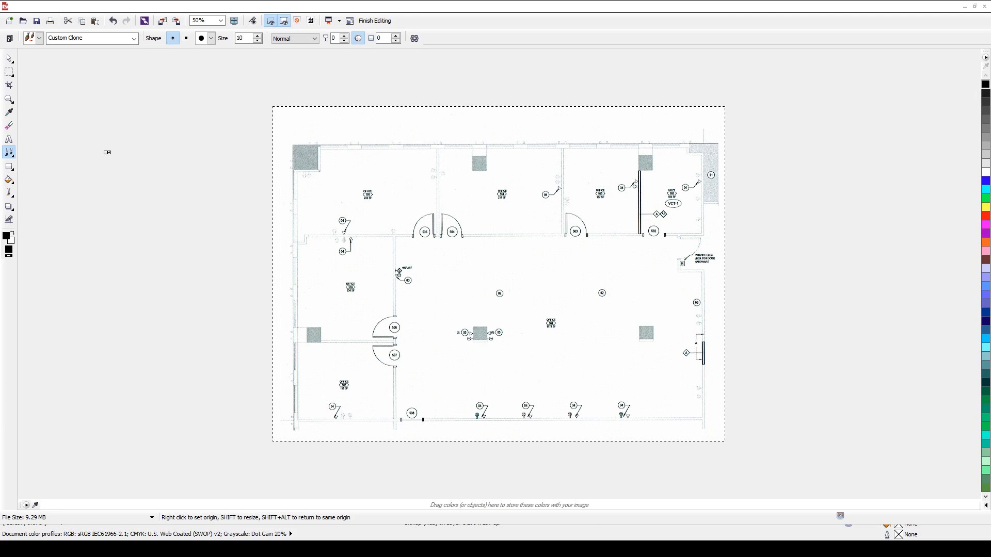
Save the edited bitmap and close it and Corel PHOTO-PAINT to return to the CorelDRAW drawing
click(40, 24)
click(975, 6)
drag(452, 73, 652, 96)
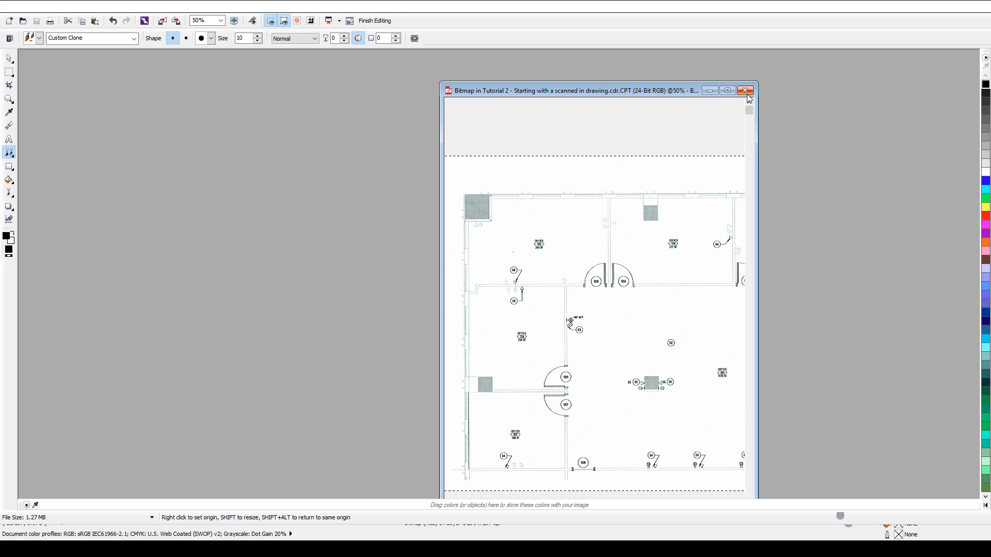
click(981, 1)
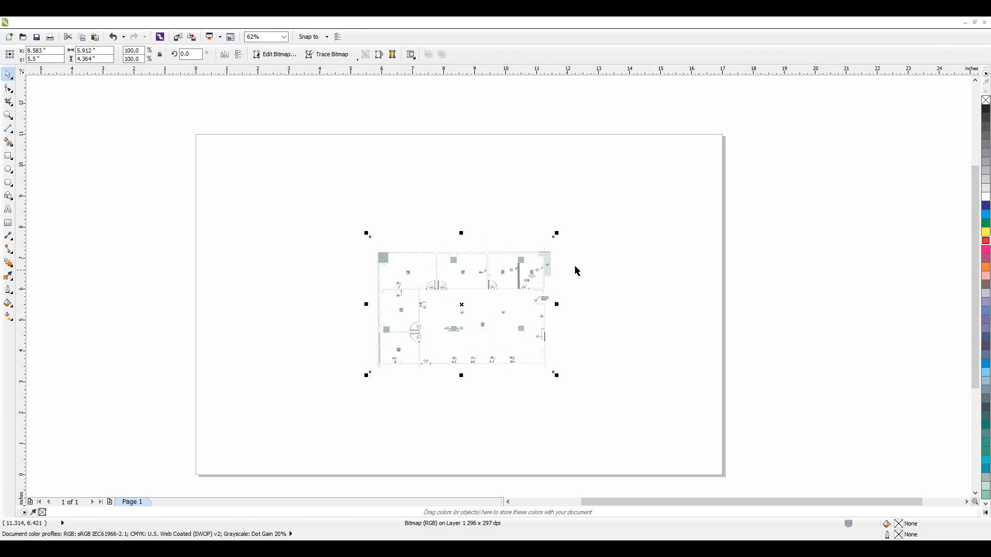
Deselect the bitmap, check the updated floor plan on the page and save the drawing
click(652, 267)
scroll(498, 330, up, 2)
scroll(469, 324, down, 2)
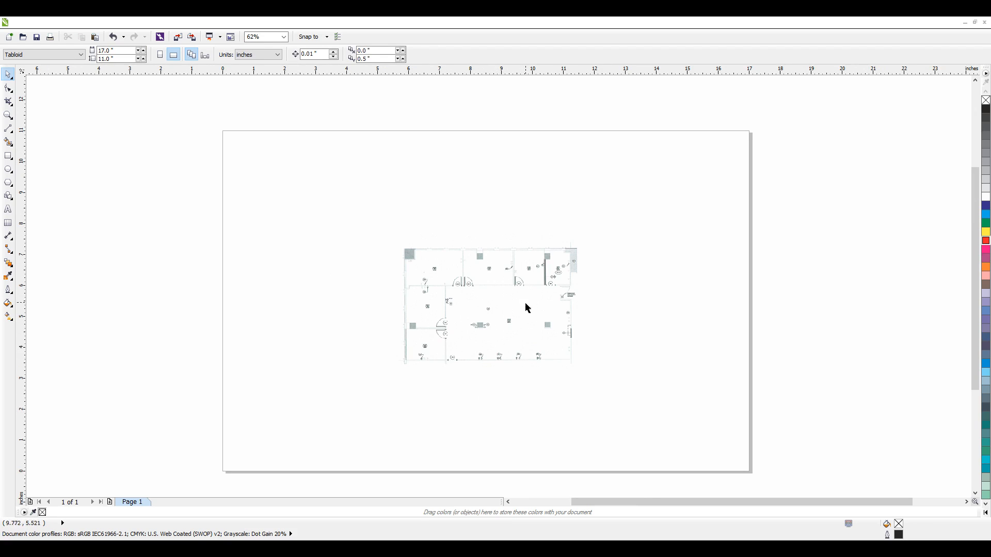
scroll(510, 336, up, 2)
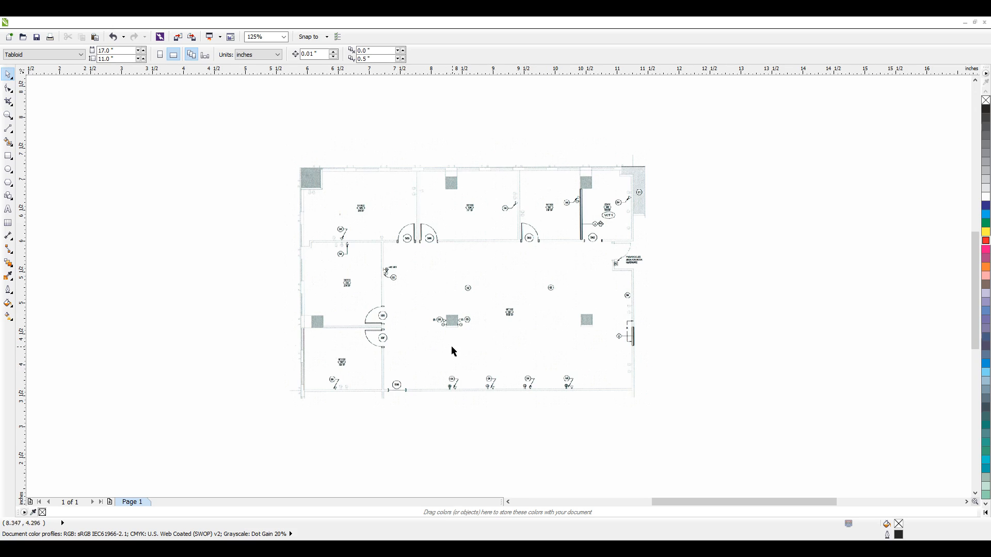
scroll(496, 336, down, 2)
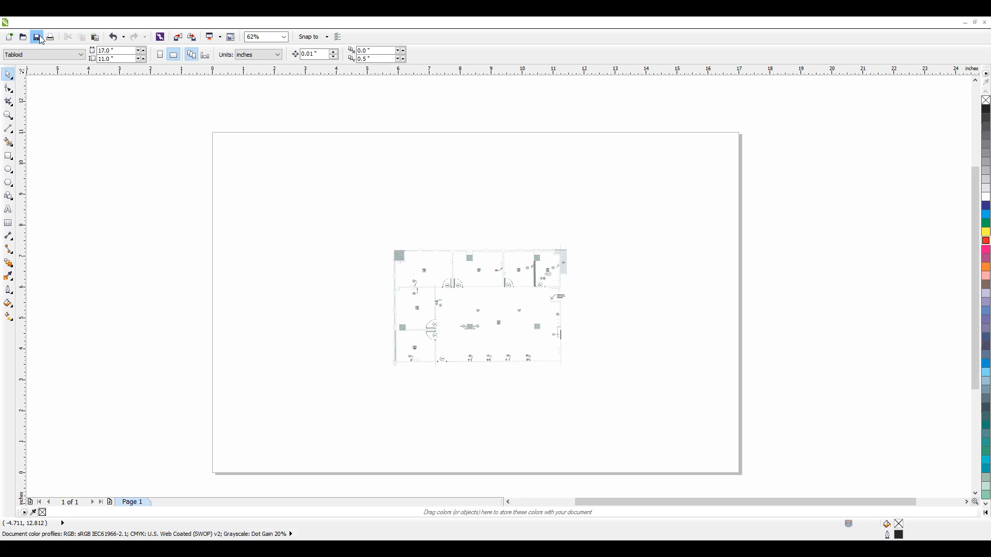
click(39, 41)
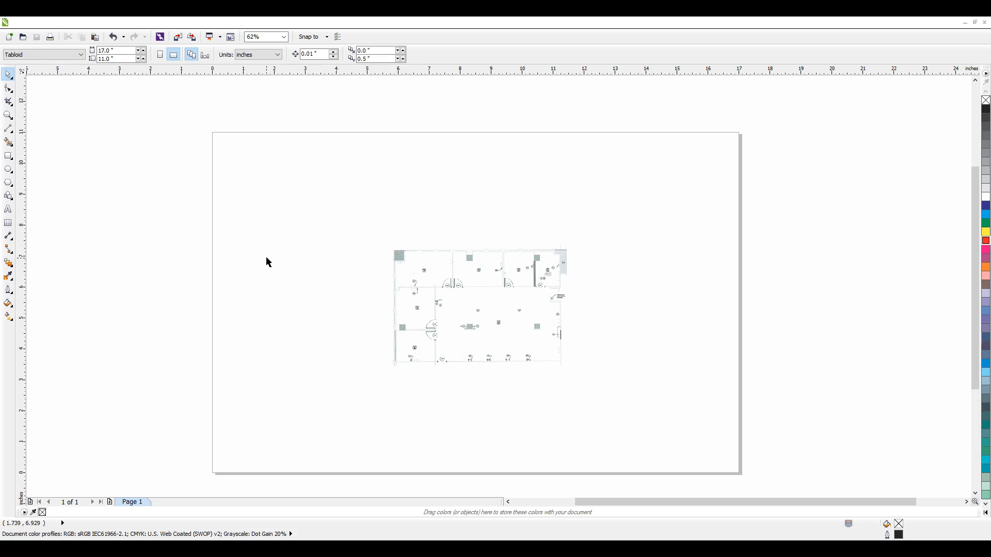